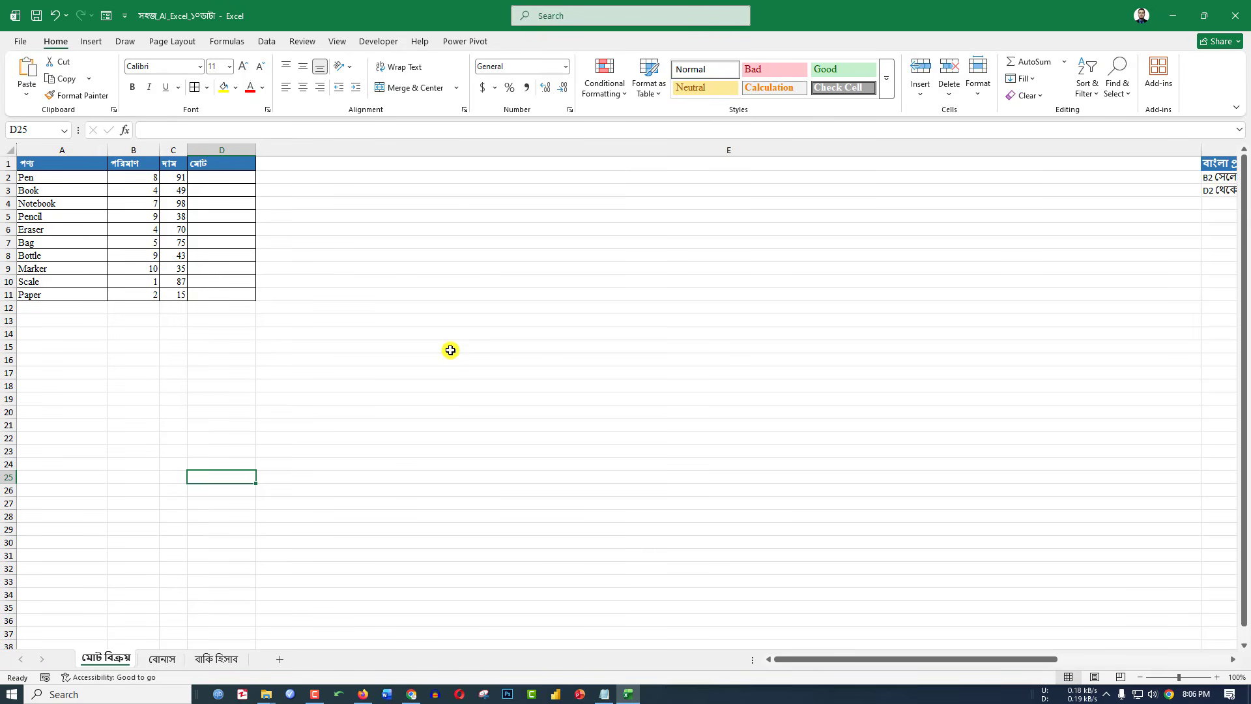
Switch to Chrome showing chatgpt.com on the right half, beside the product sales sheet.
key(alt+Tab)
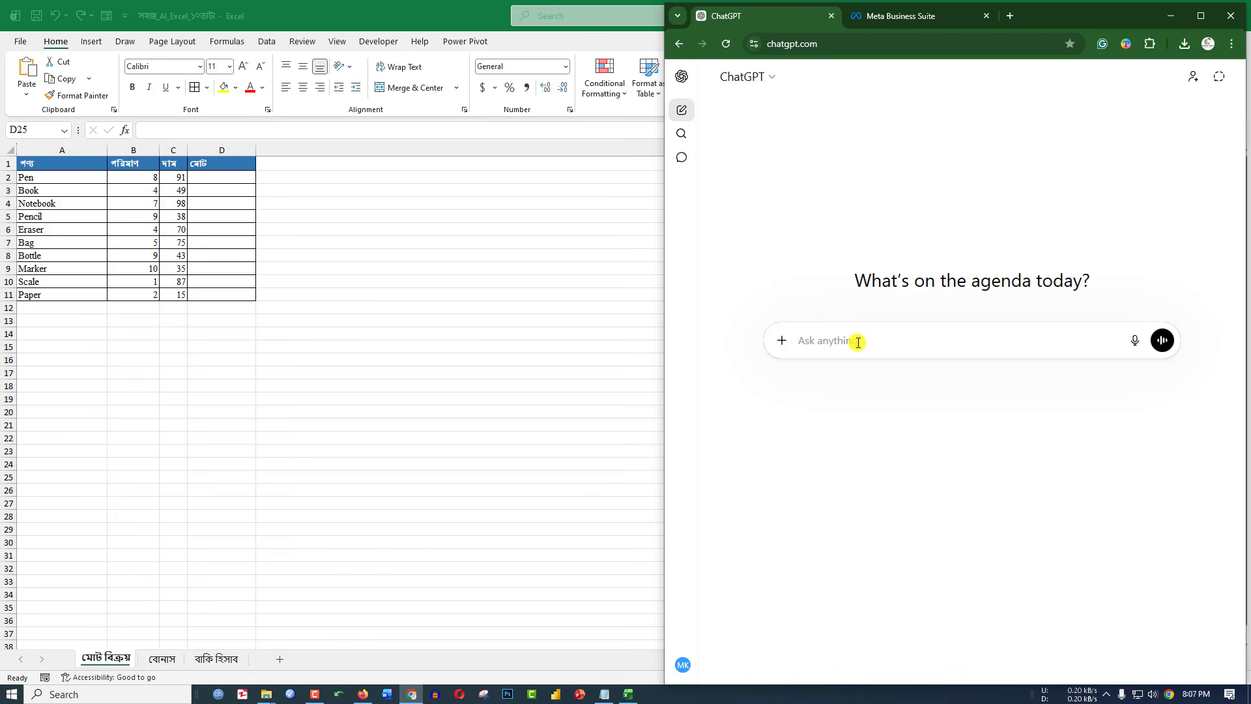
Ask ChatGPT the Bengali question 'এক্সেল কি?' (what is Excel).
text(exl ki)
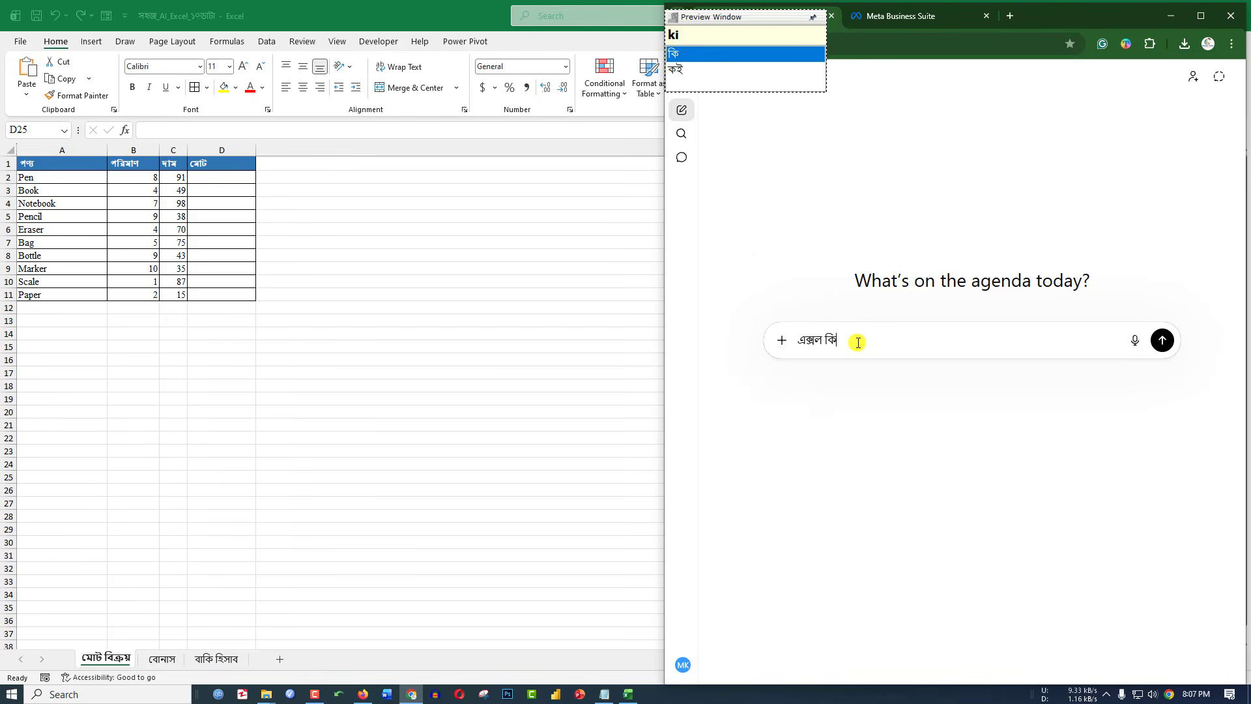
text(?)
key(Return)
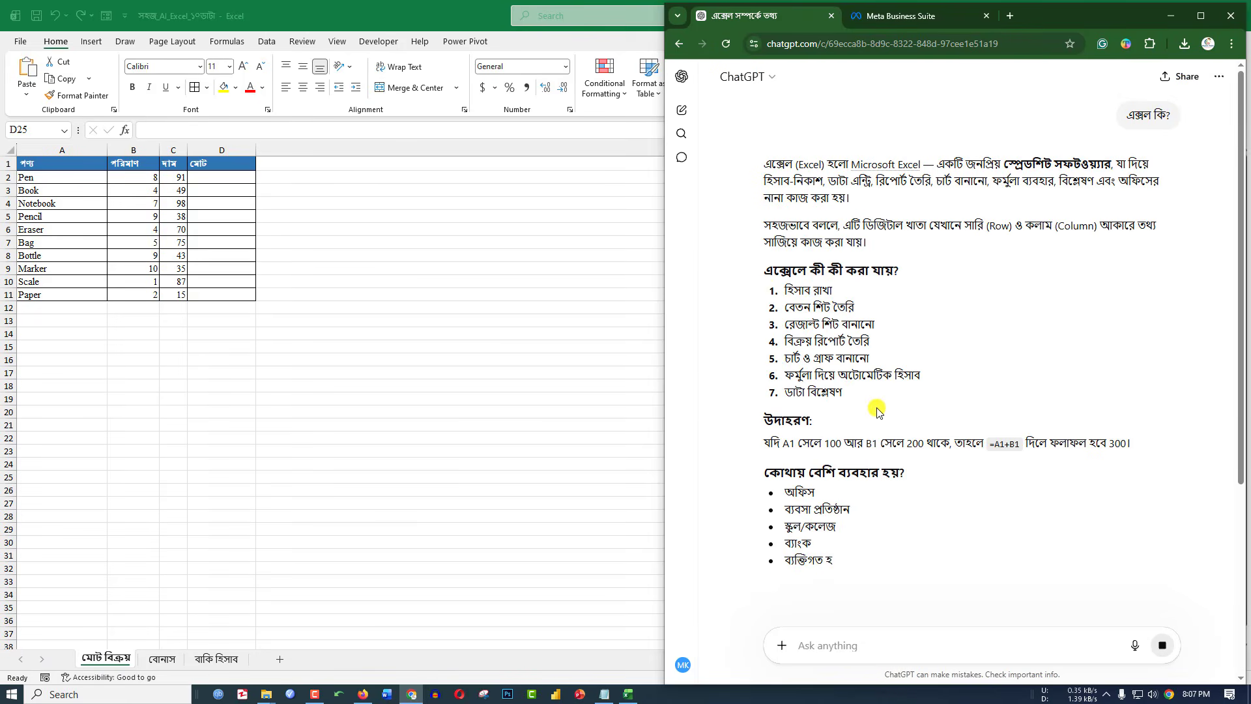
Restore Excel down so it sits on the left half beside ChatGPT.
click(626, 354)
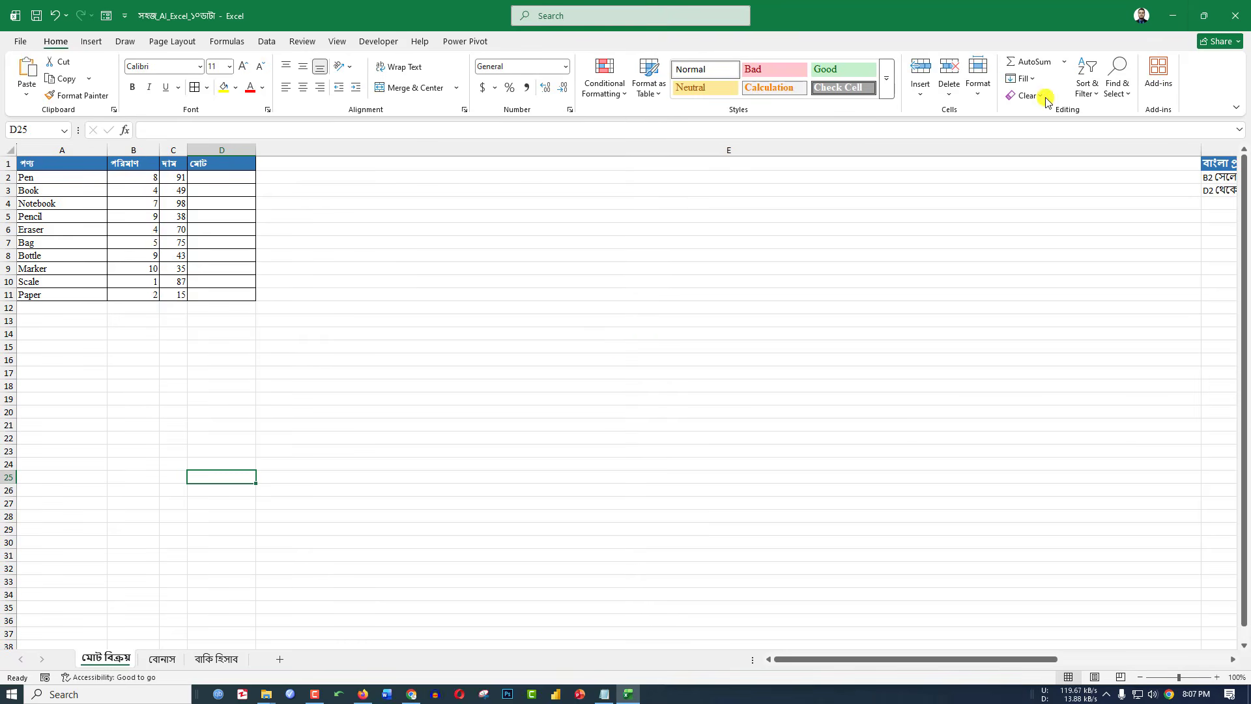
click(1208, 15)
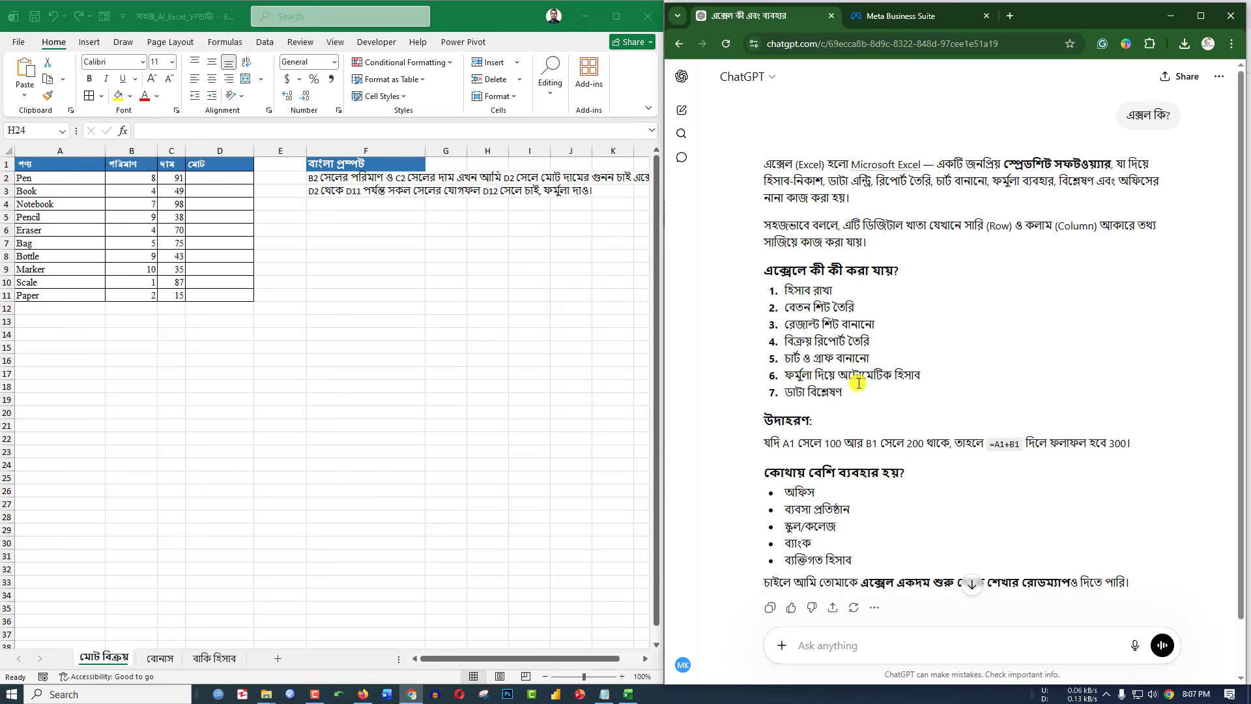
scroll(879, 483, down, 2)
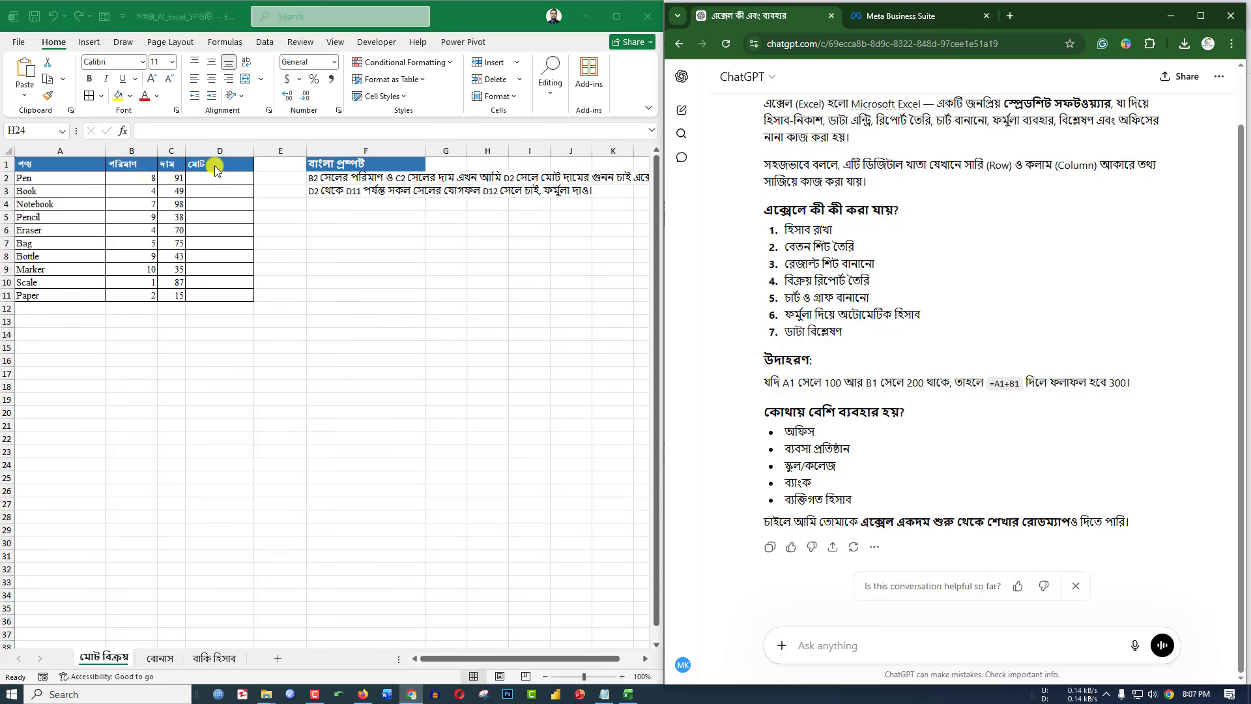
Review quantity B2 and price C2, then copy the Bengali D2-formula prompt in F2.
click(241, 176)
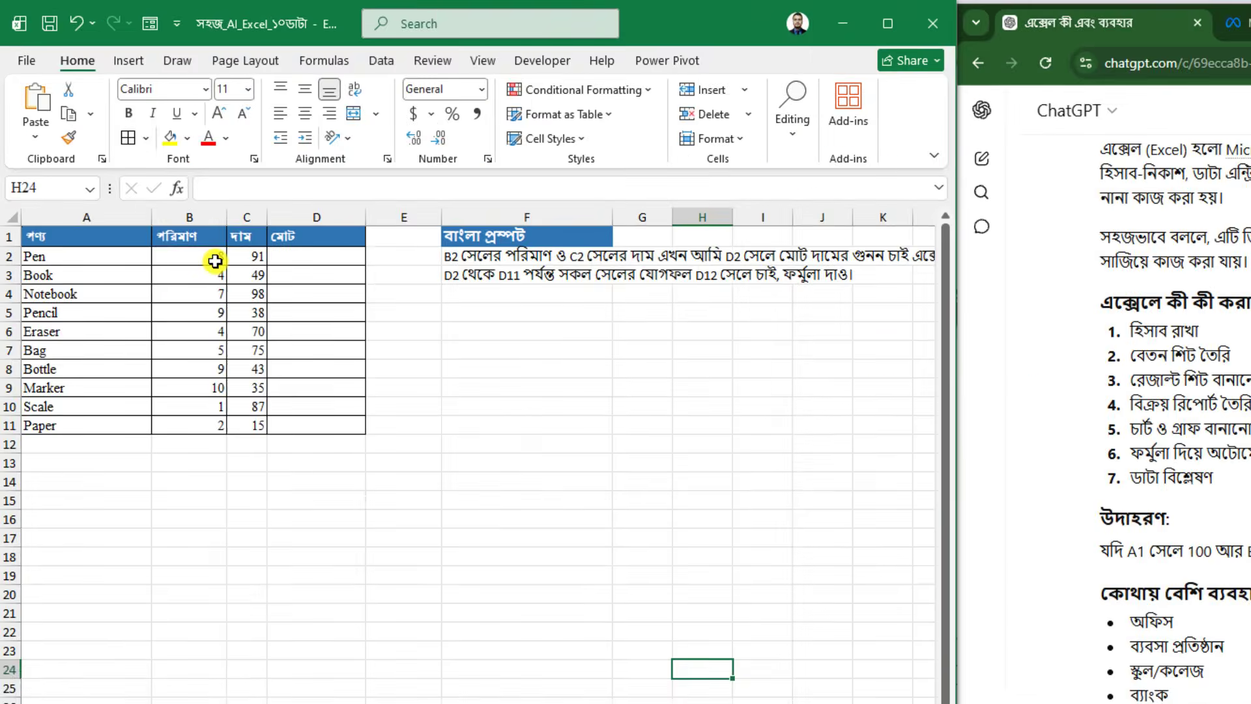
click(129, 174)
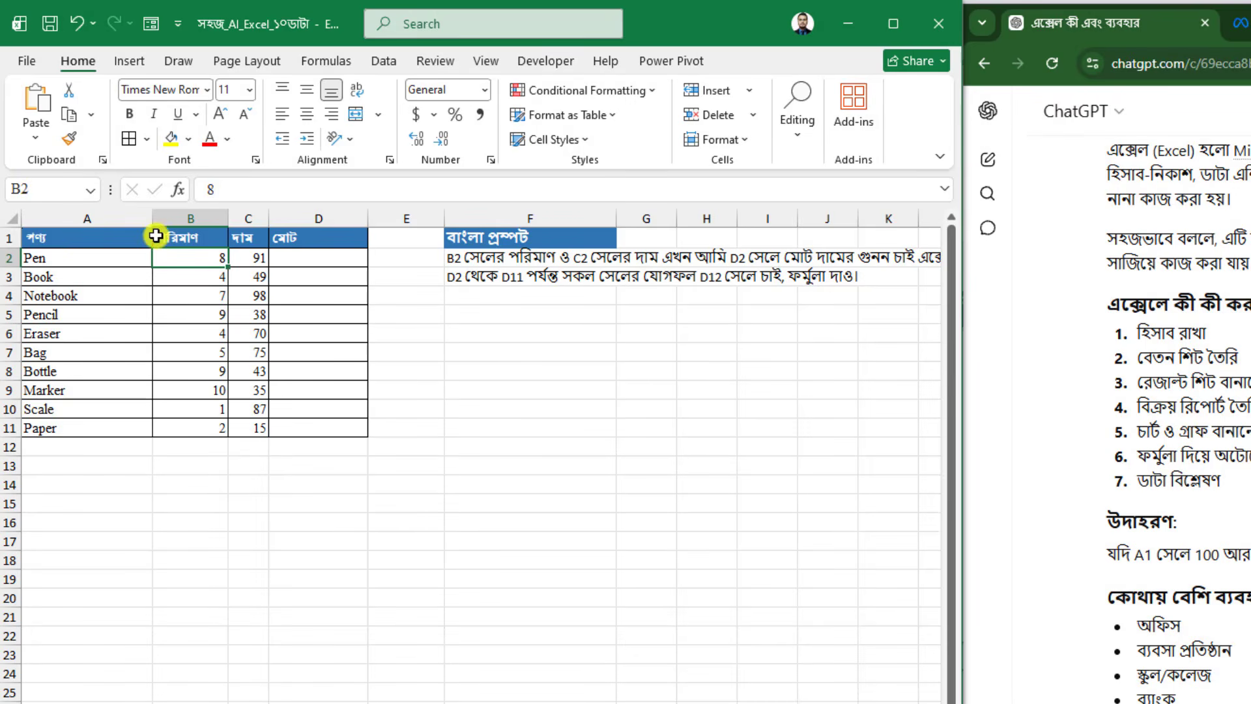
click(254, 258)
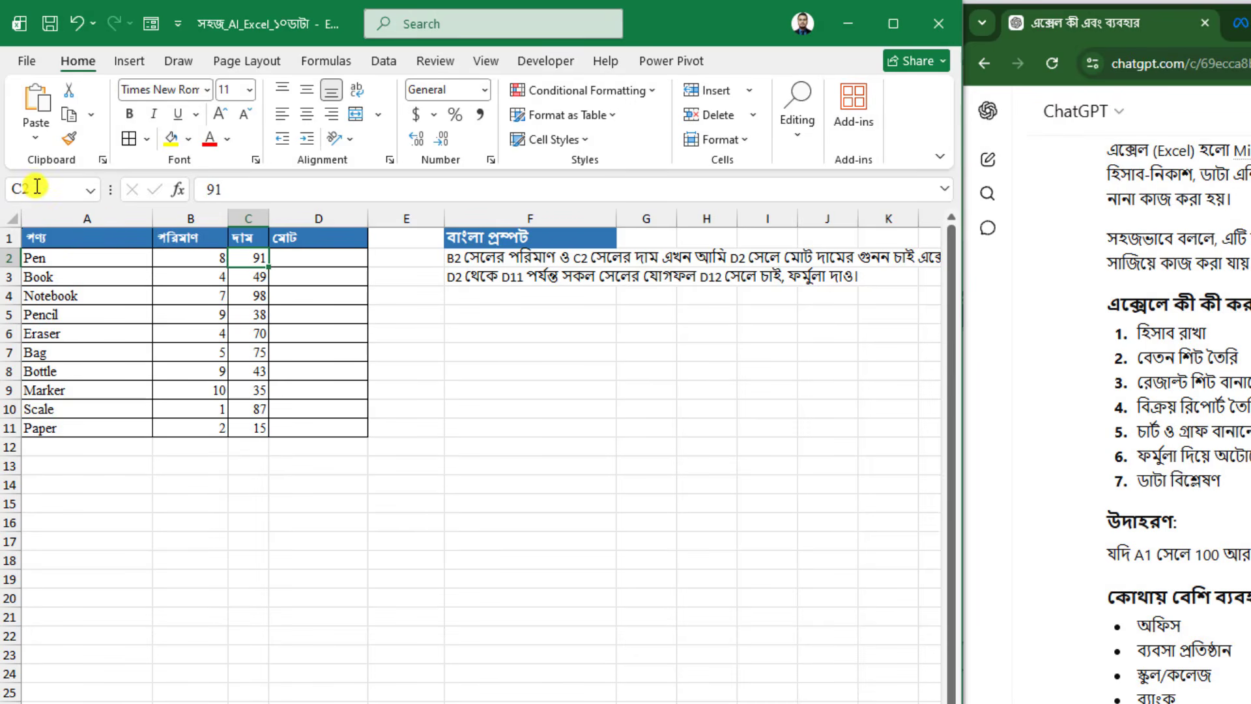
click(531, 348)
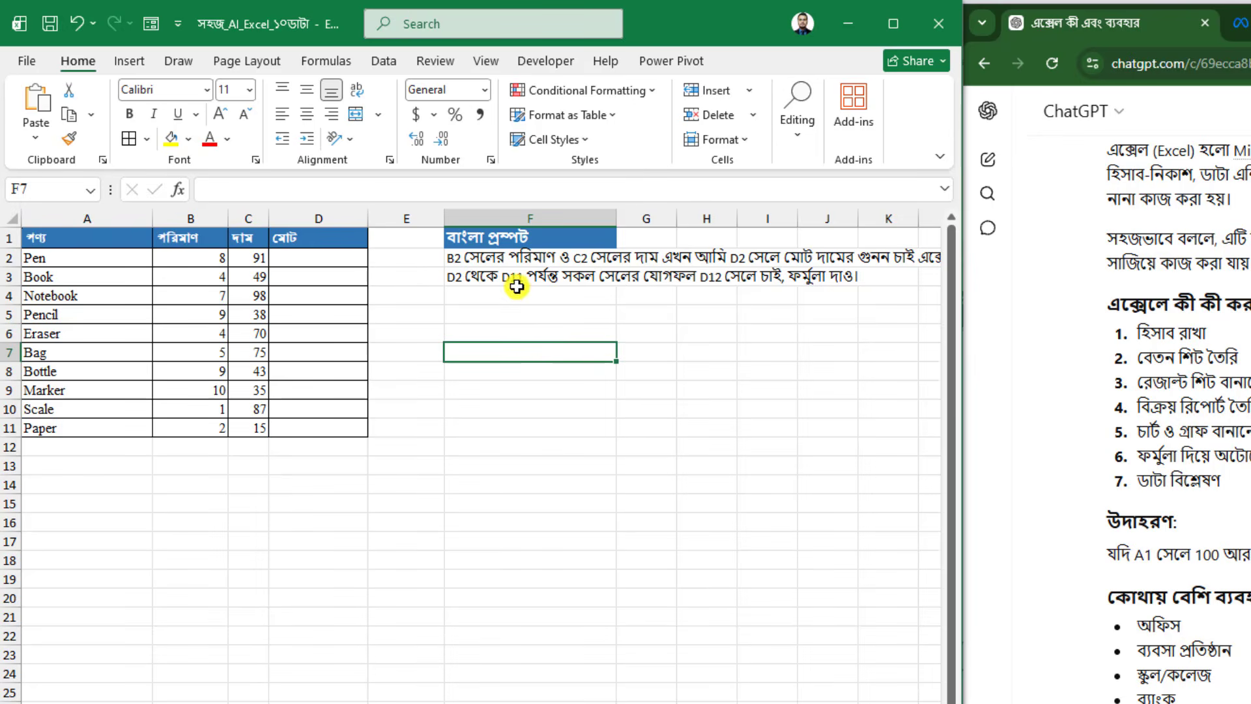
click(517, 254)
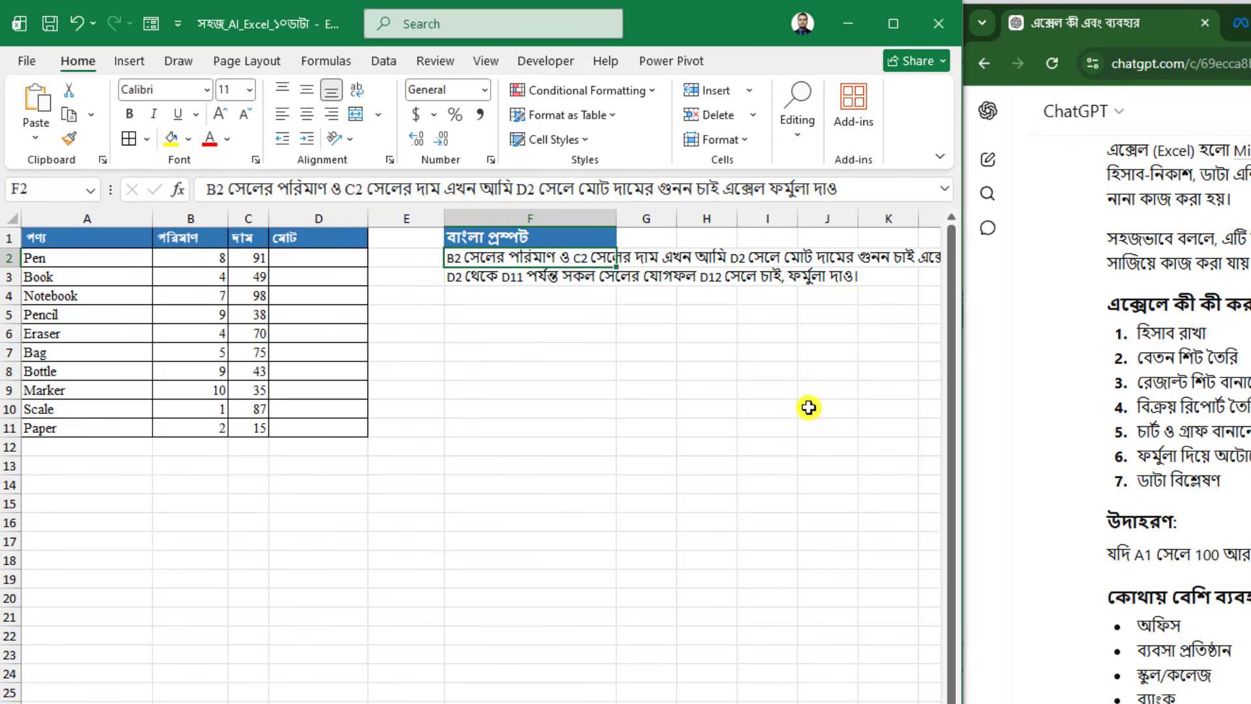
click(555, 384)
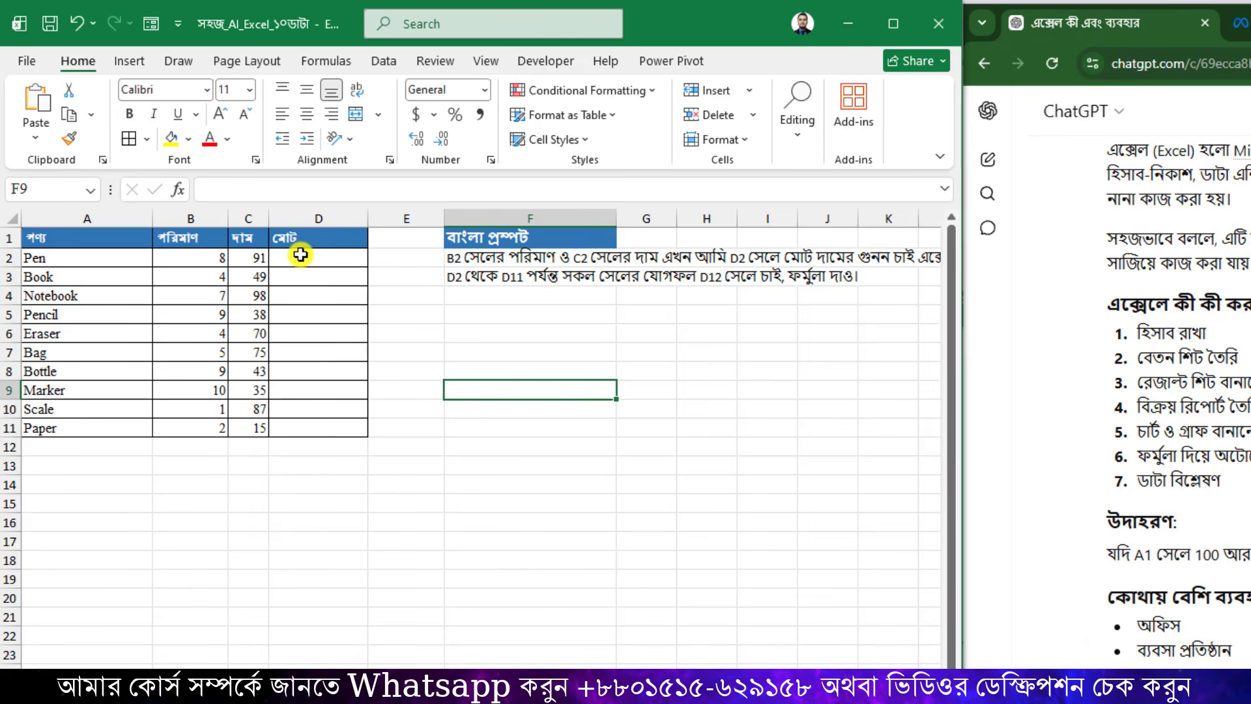
click(490, 254)
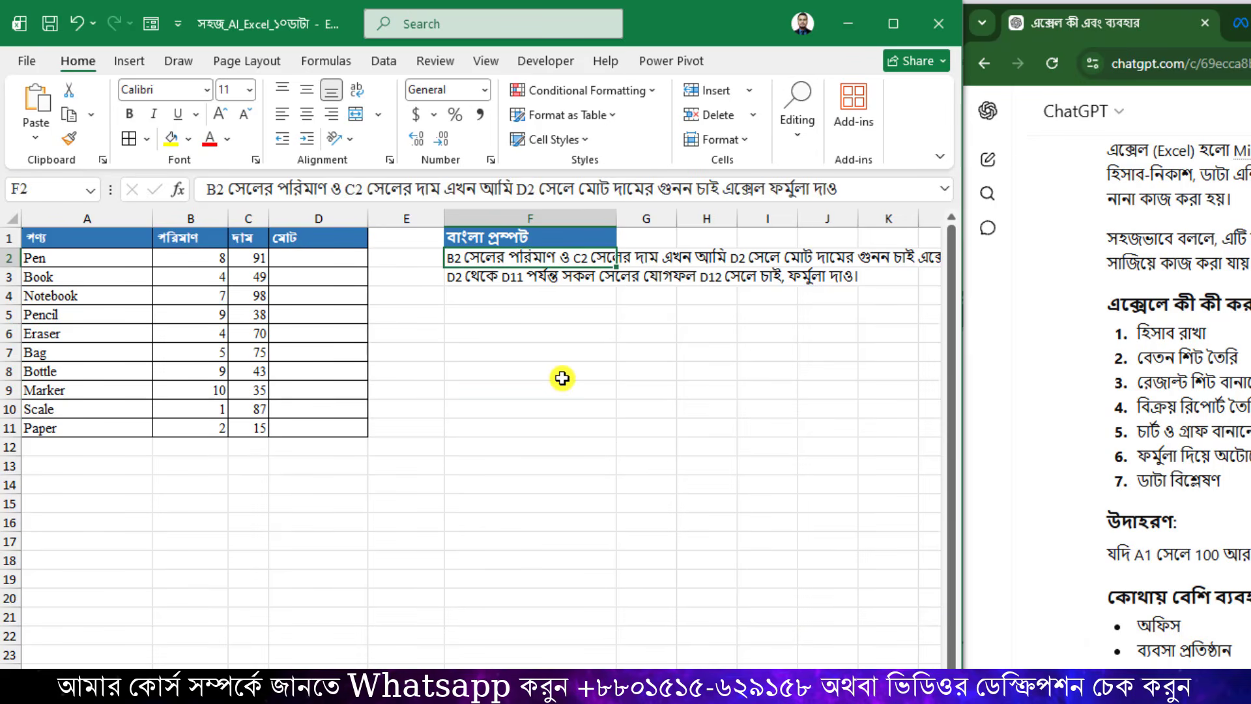
key(ctrl+c)
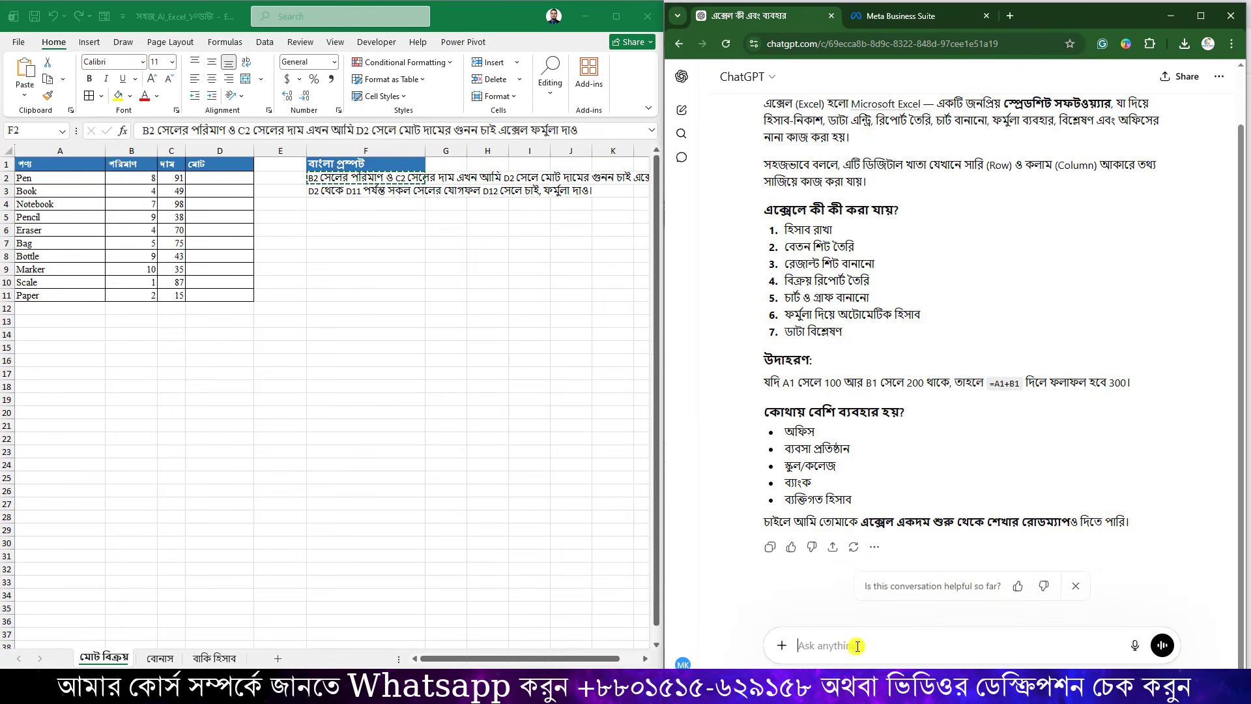
Send the F2 prompt to ChatGPT without the attached image and copy its =B2*C2 reply.
key(ctrl+v)
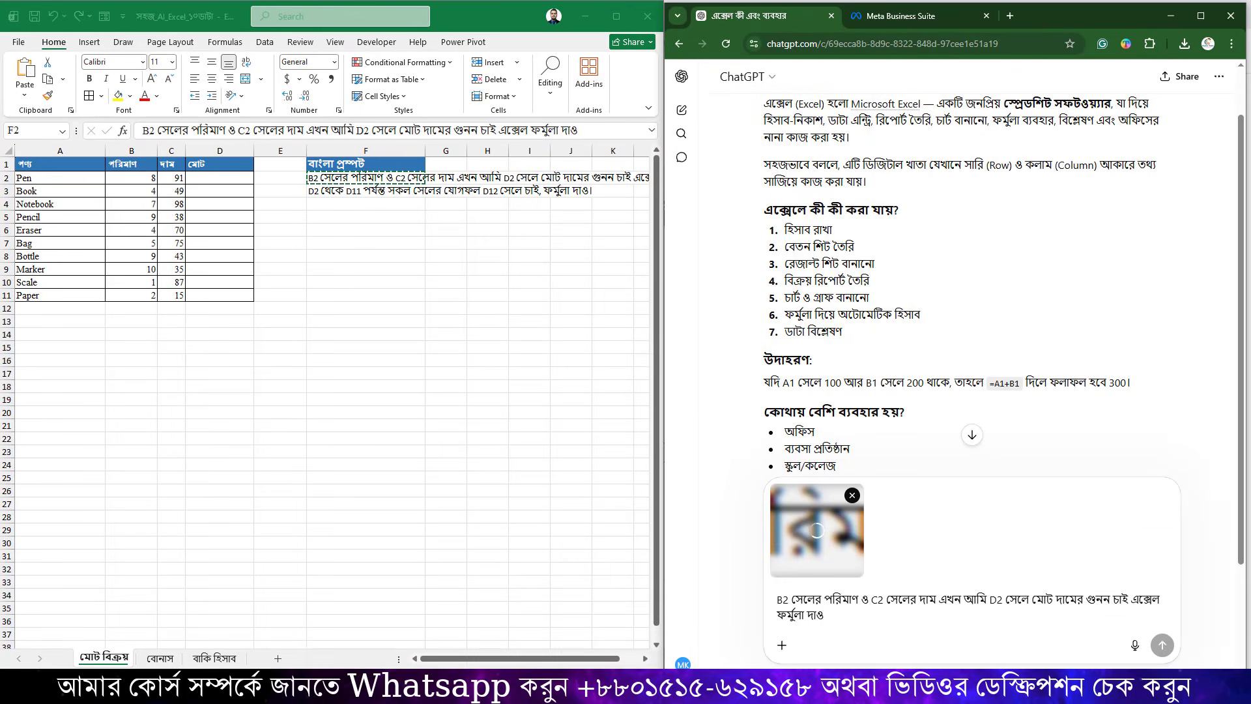
click(854, 498)
key(Return)
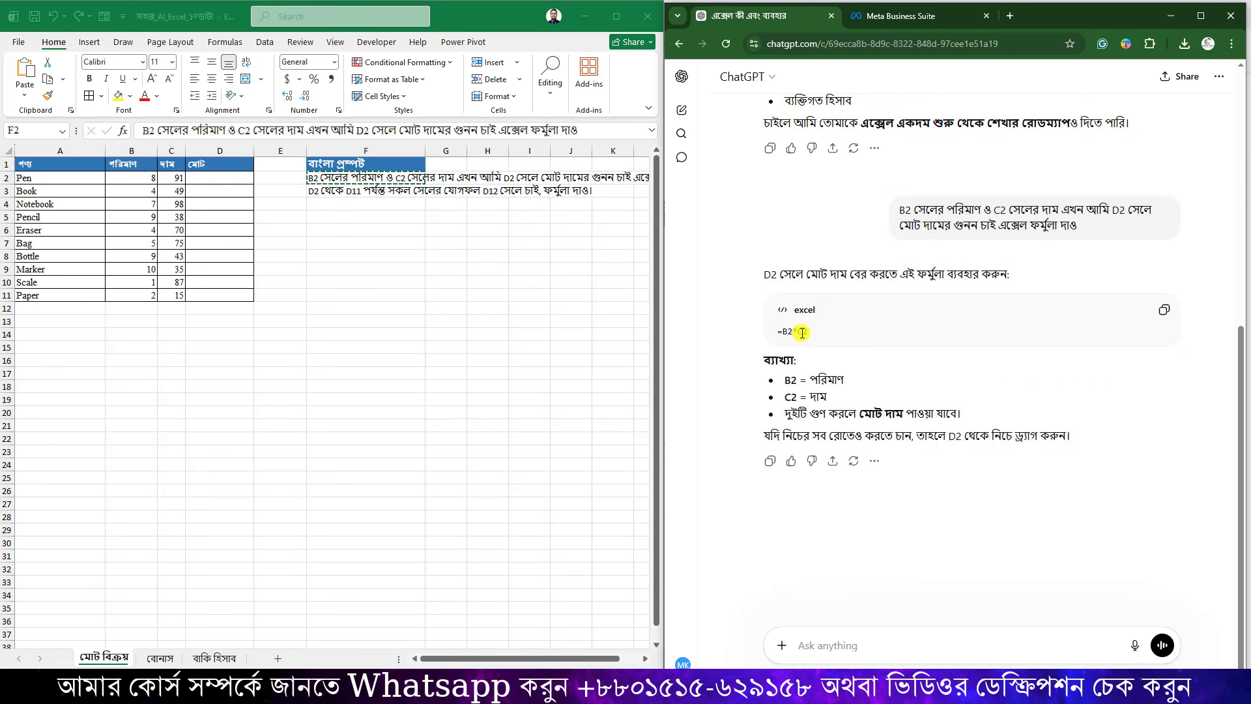
click(1164, 310)
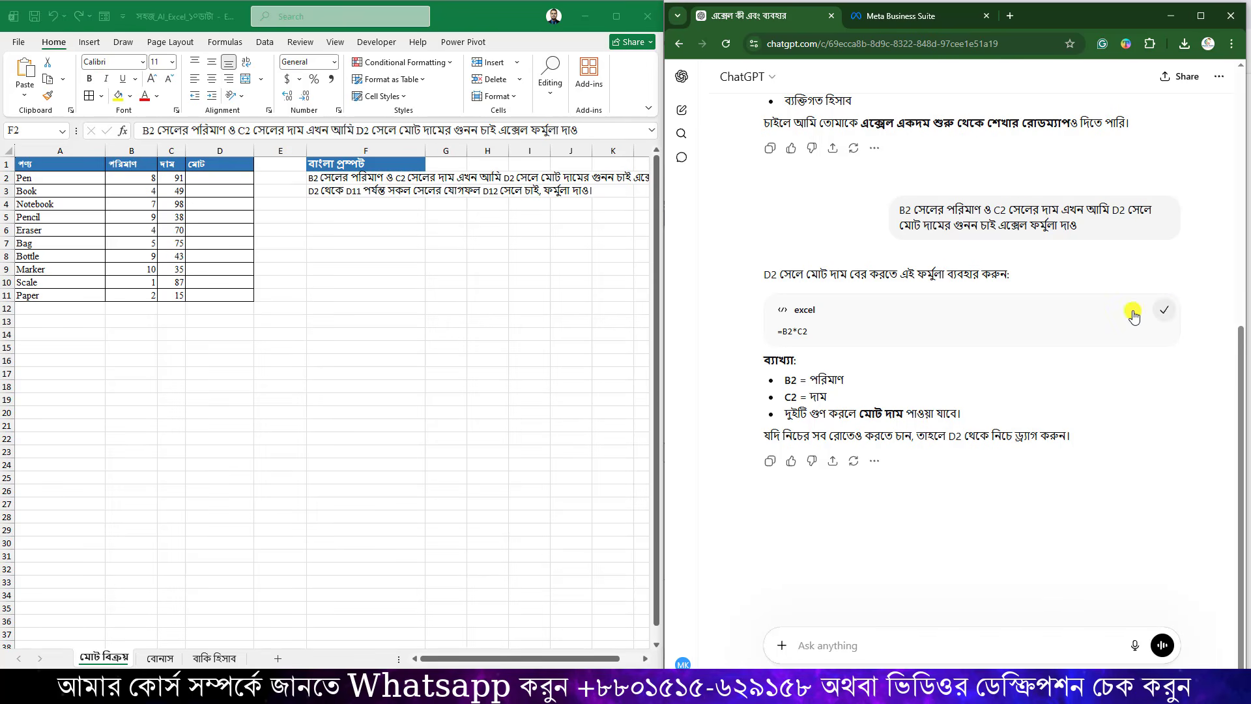
Paste =B2*C2 into D2 and fill it down to D11.
click(229, 177)
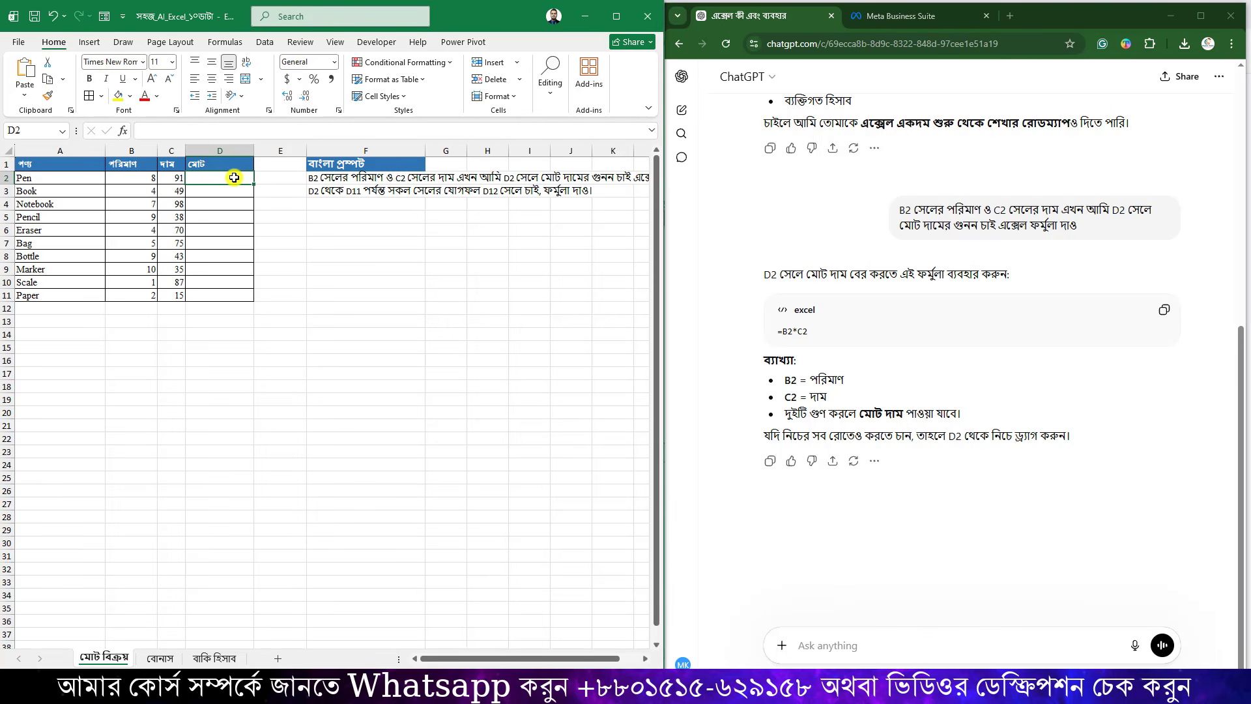
key(ctrl+v)
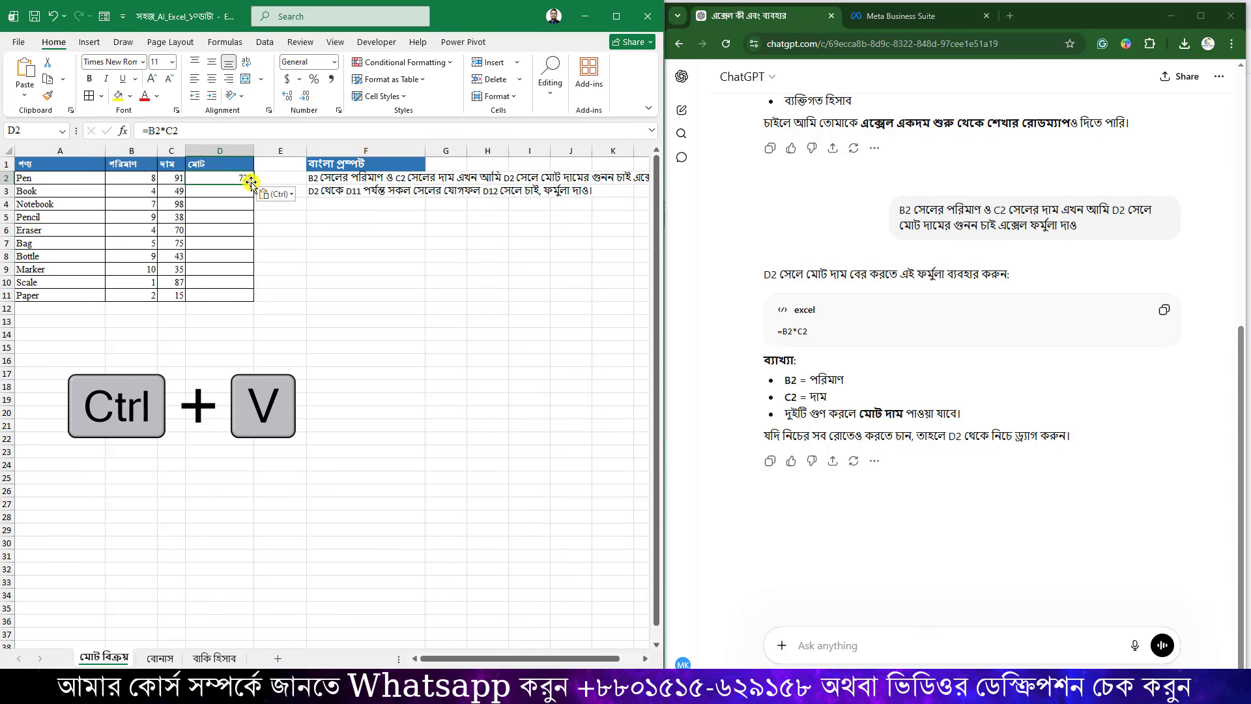
drag(253, 185, 251, 299)
click(237, 241)
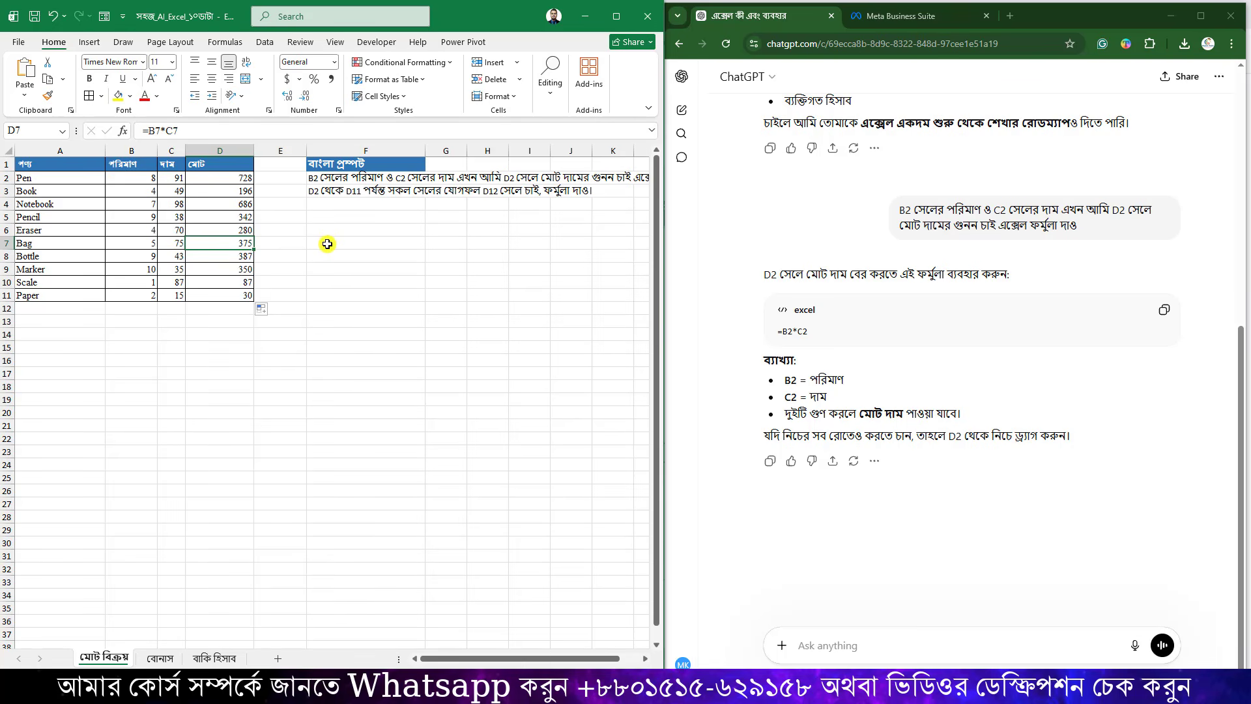
click(418, 245)
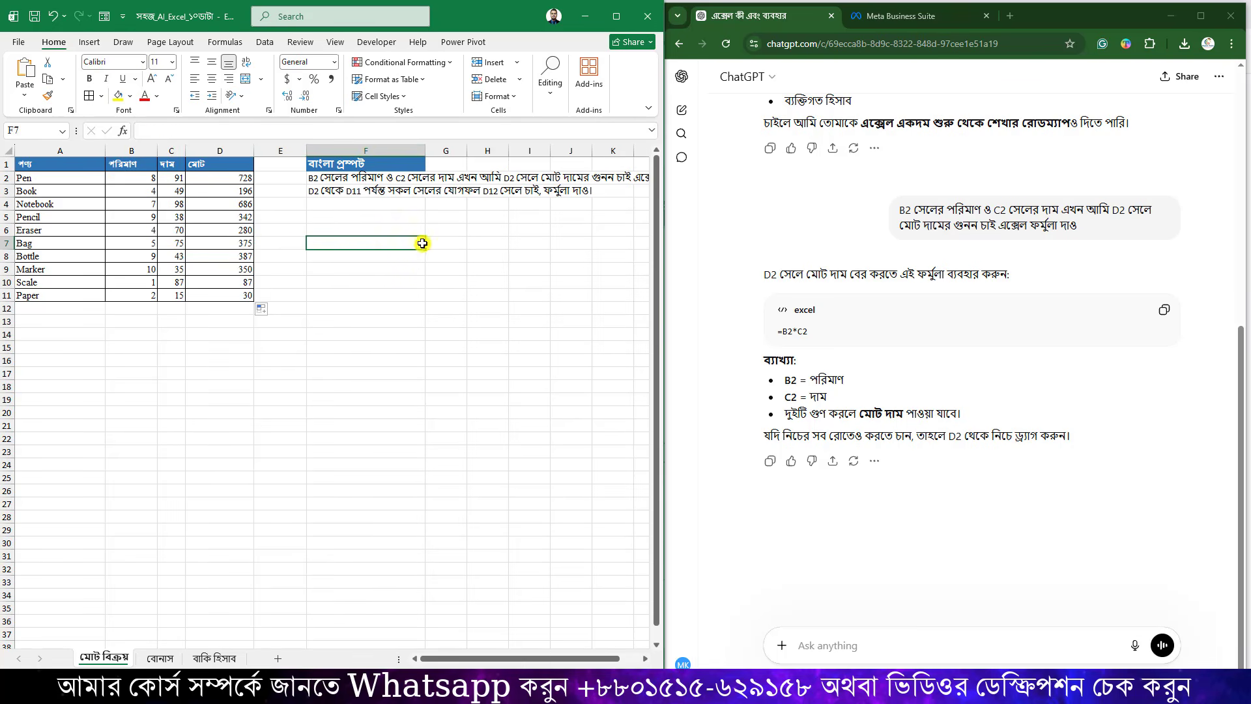
Verify the total formulas in D2, D10 and D11, then select the second prompt cell.
drag(241, 187, 243, 307)
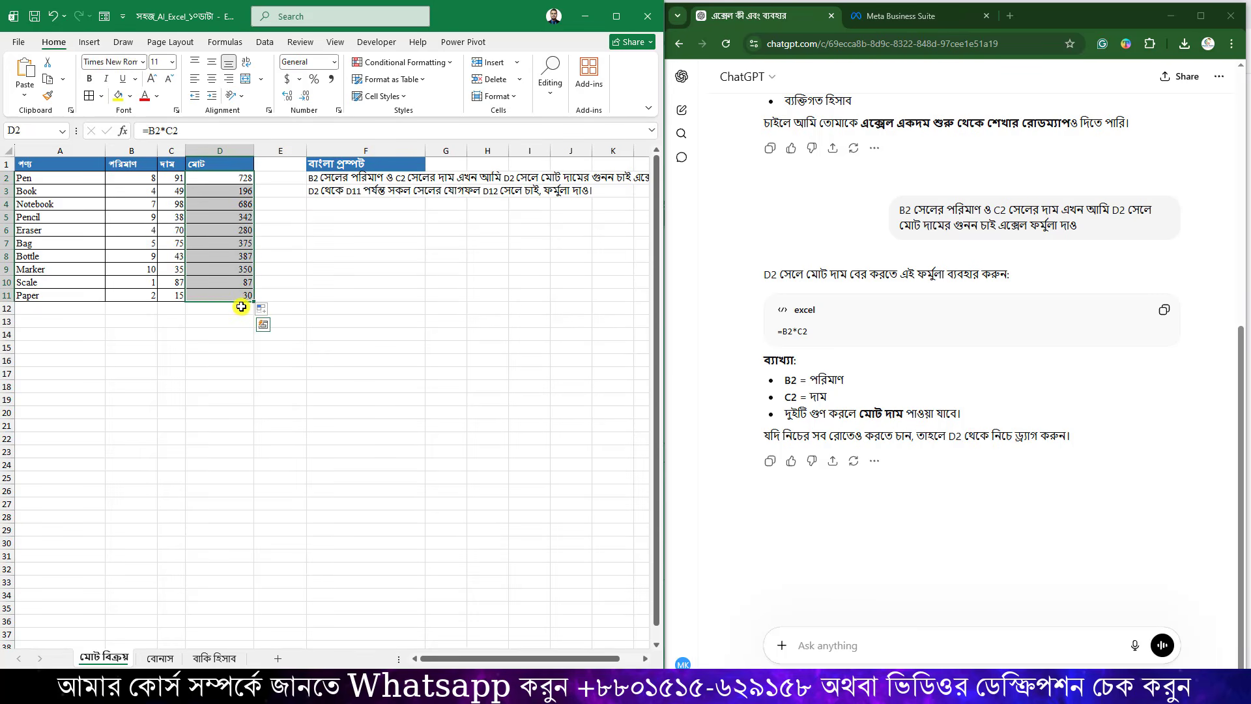
click(236, 307)
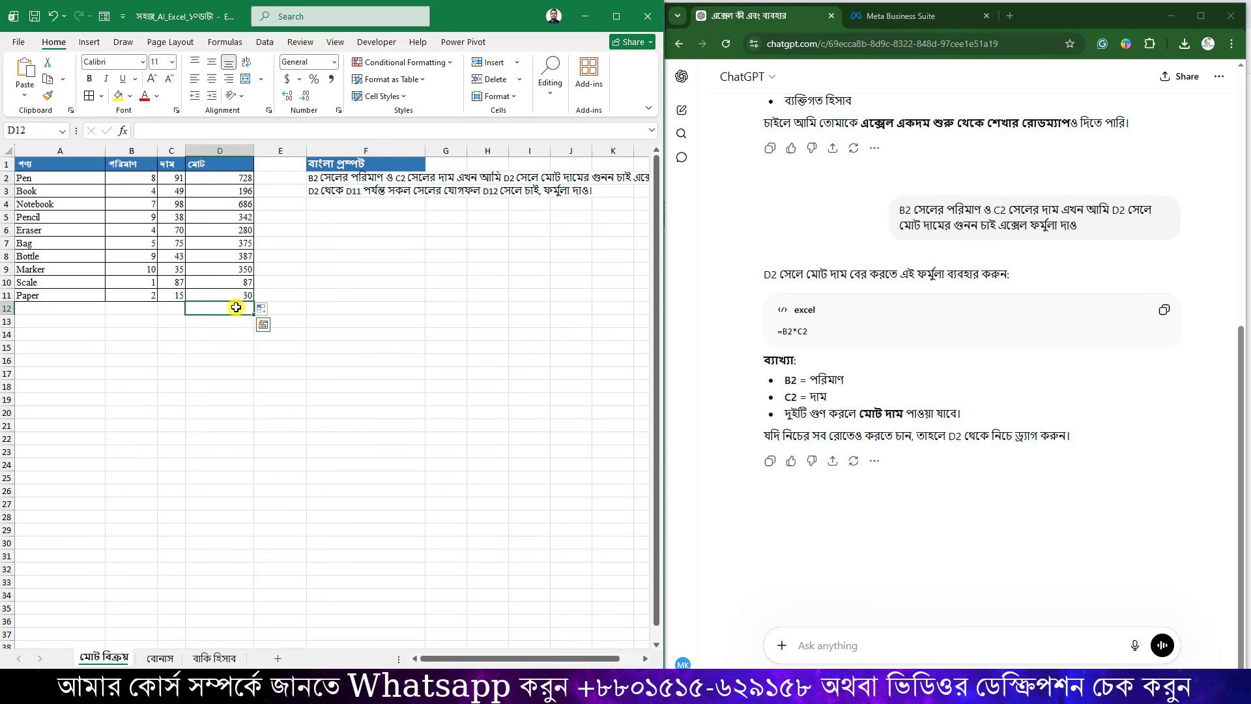
click(241, 176)
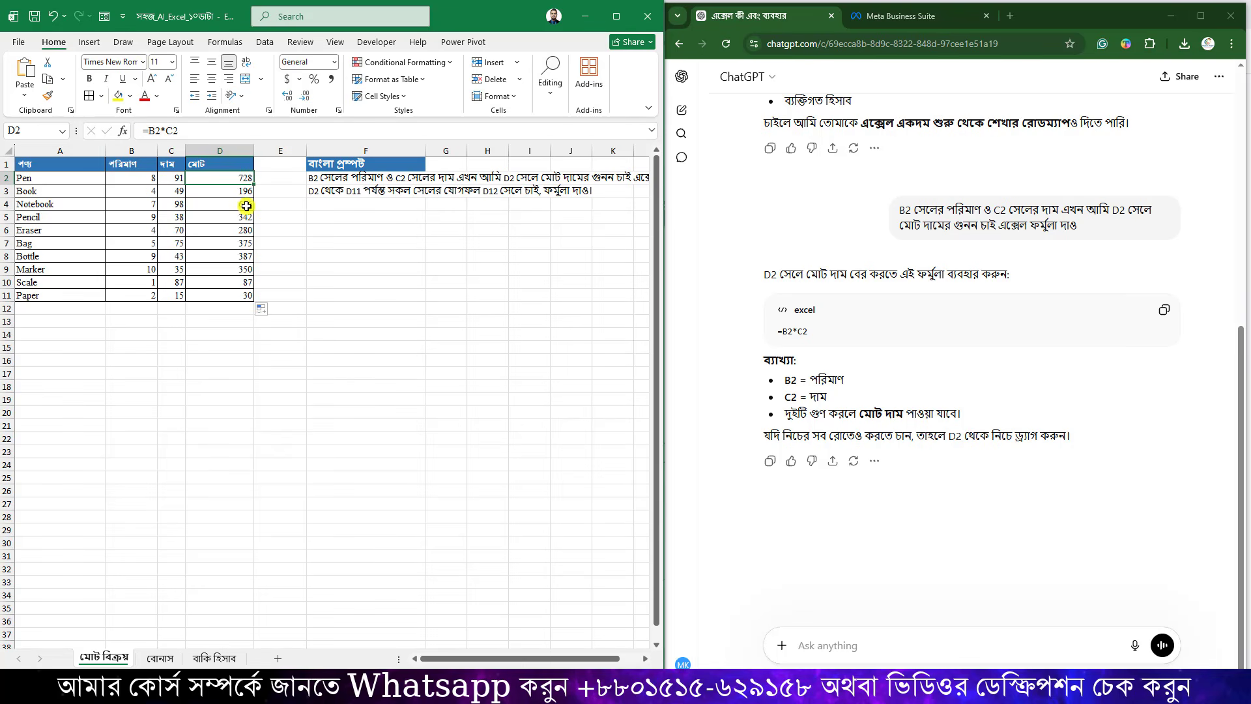
click(241, 285)
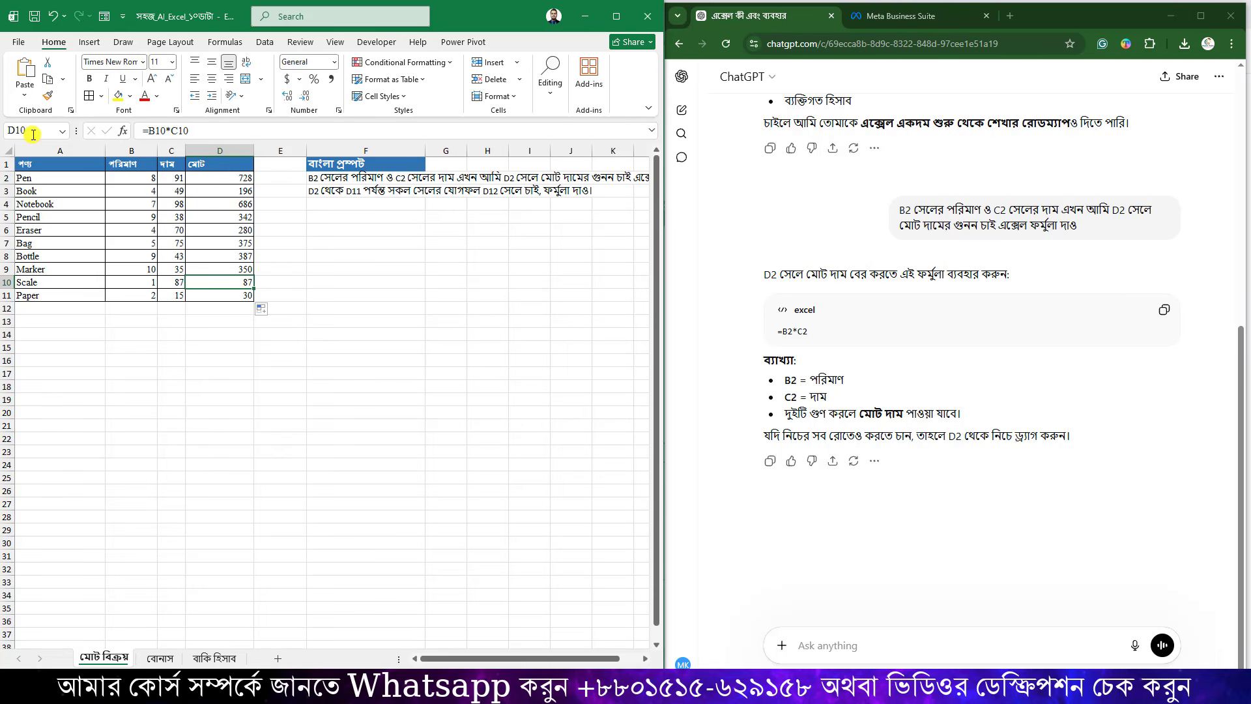
click(334, 266)
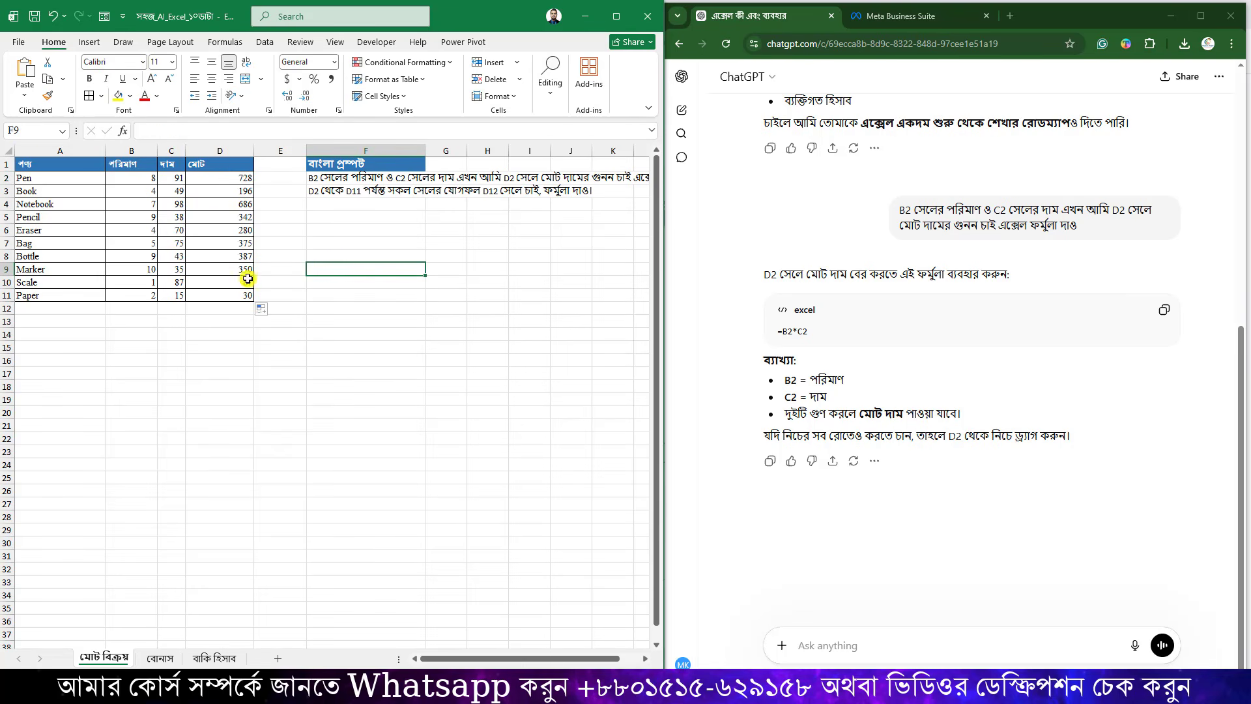
click(248, 296)
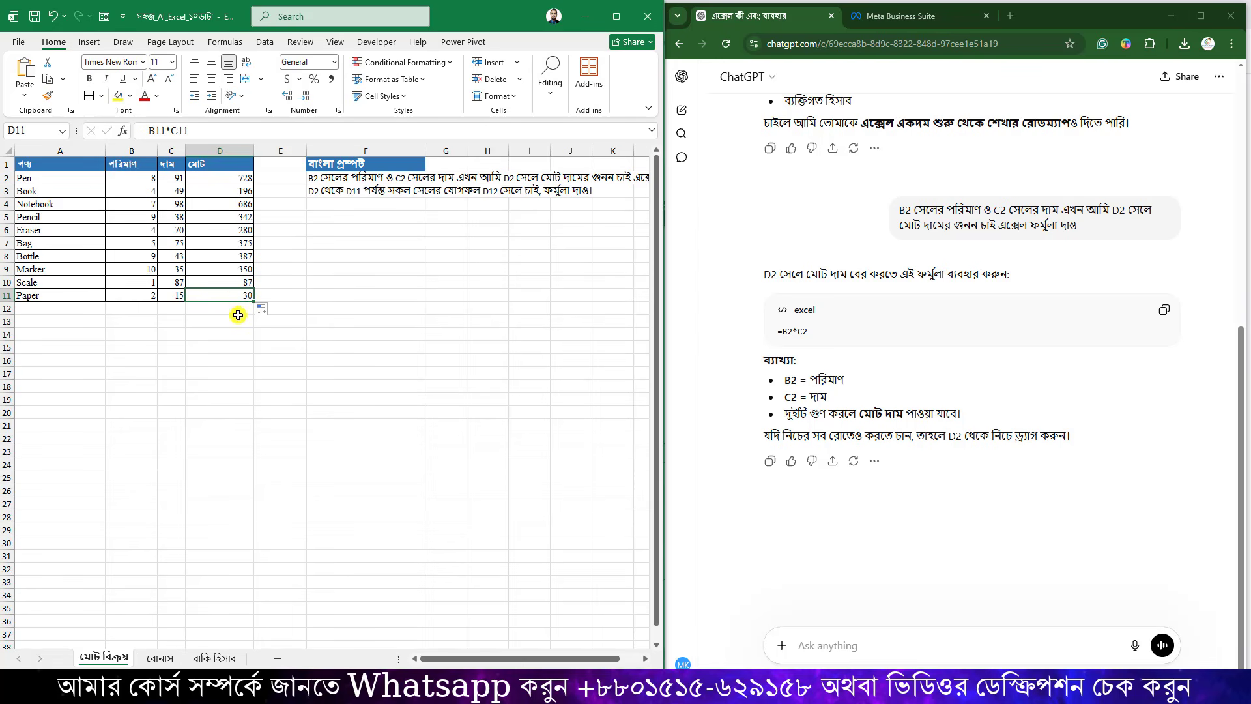
click(235, 309)
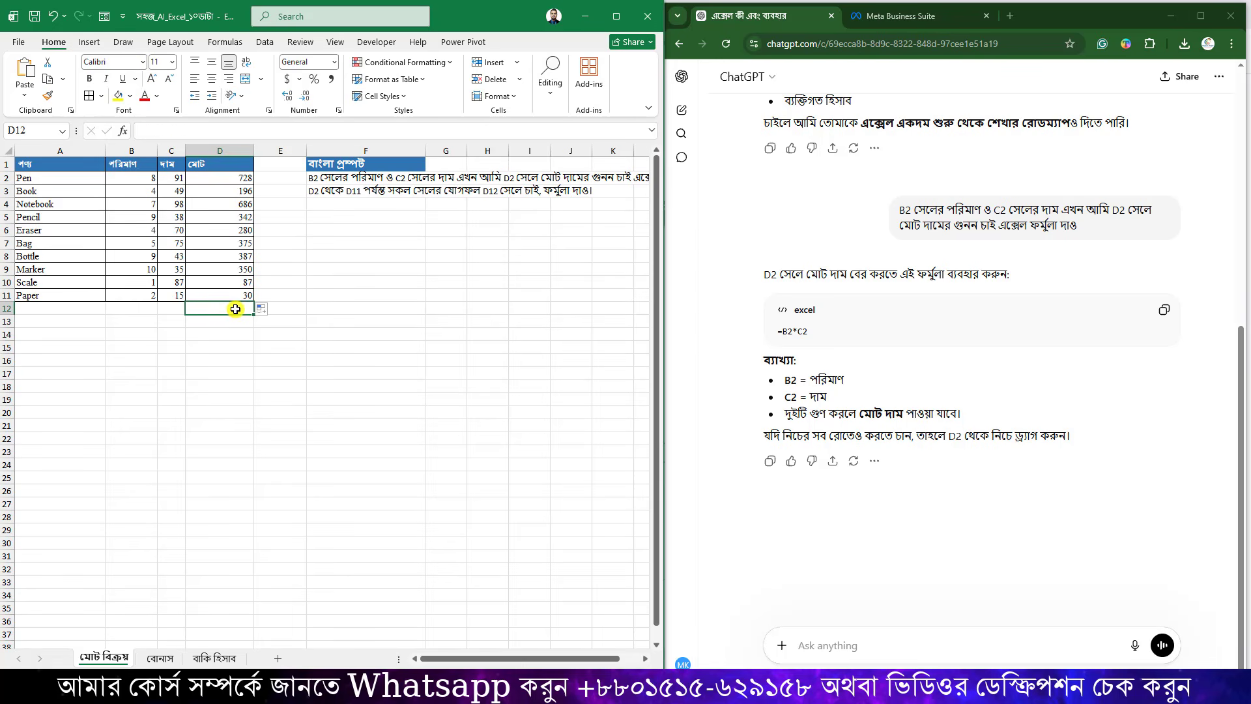
click(328, 189)
Send the F3 grand-total prompt to ChatGPT and copy its =SUM(D2:D11) formula.
drag(476, 126, 130, 129)
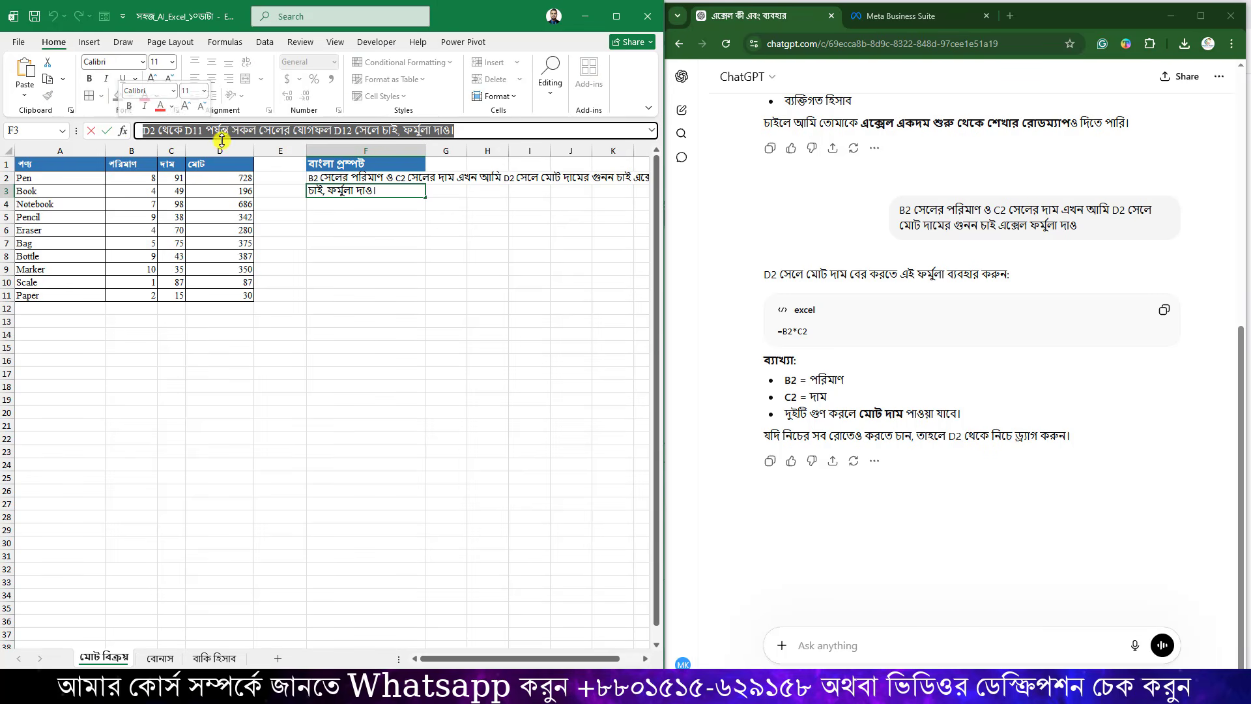
right_click(272, 130)
click(309, 163)
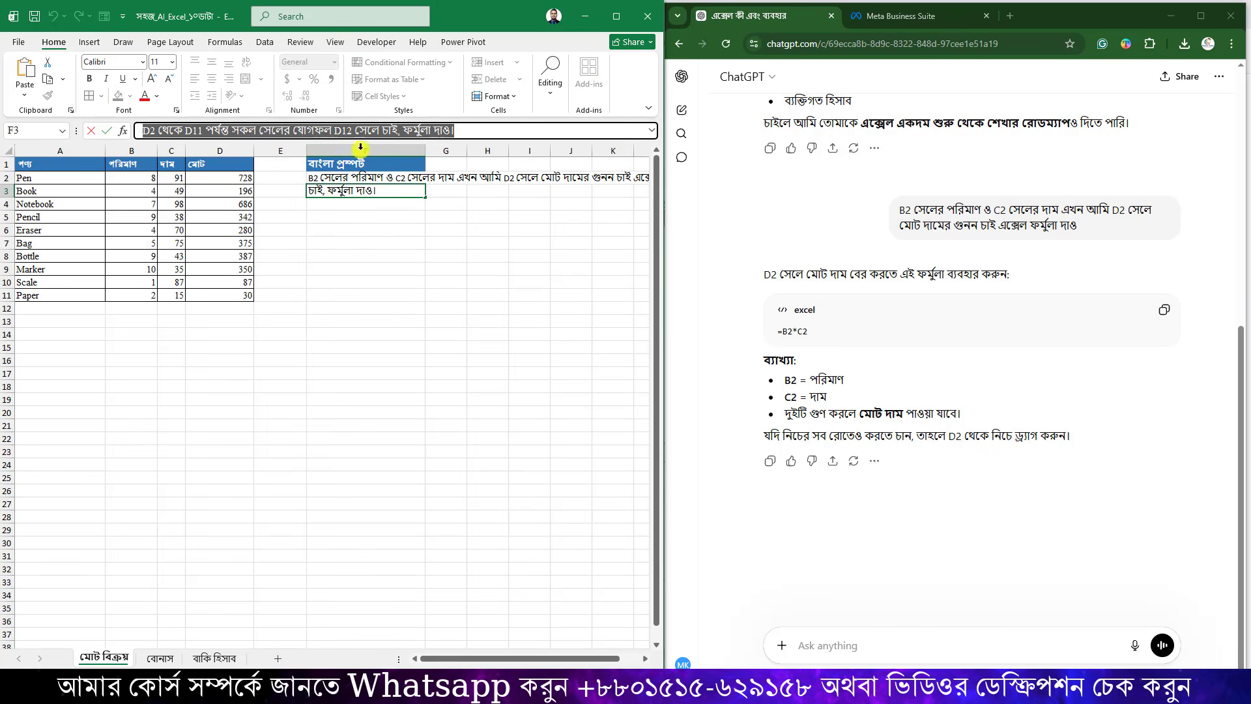
key(Return)
click(831, 635)
key(ctrl+v)
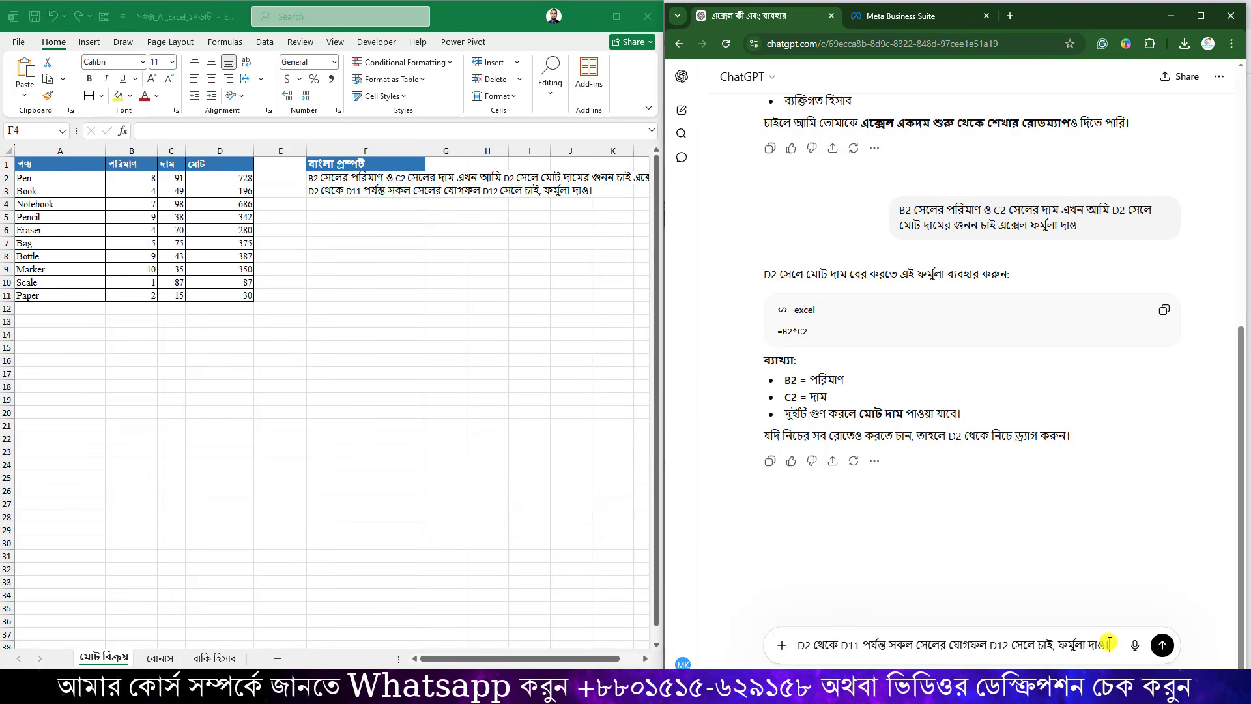
key(Return)
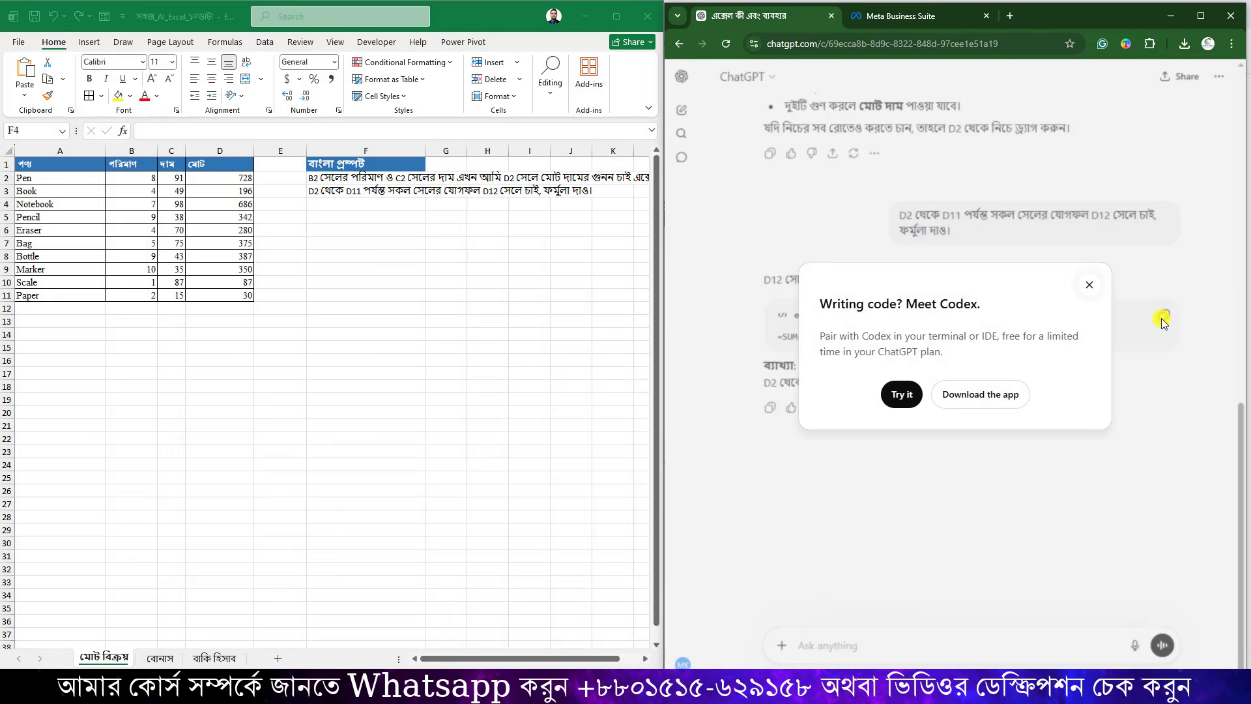
click(1162, 318)
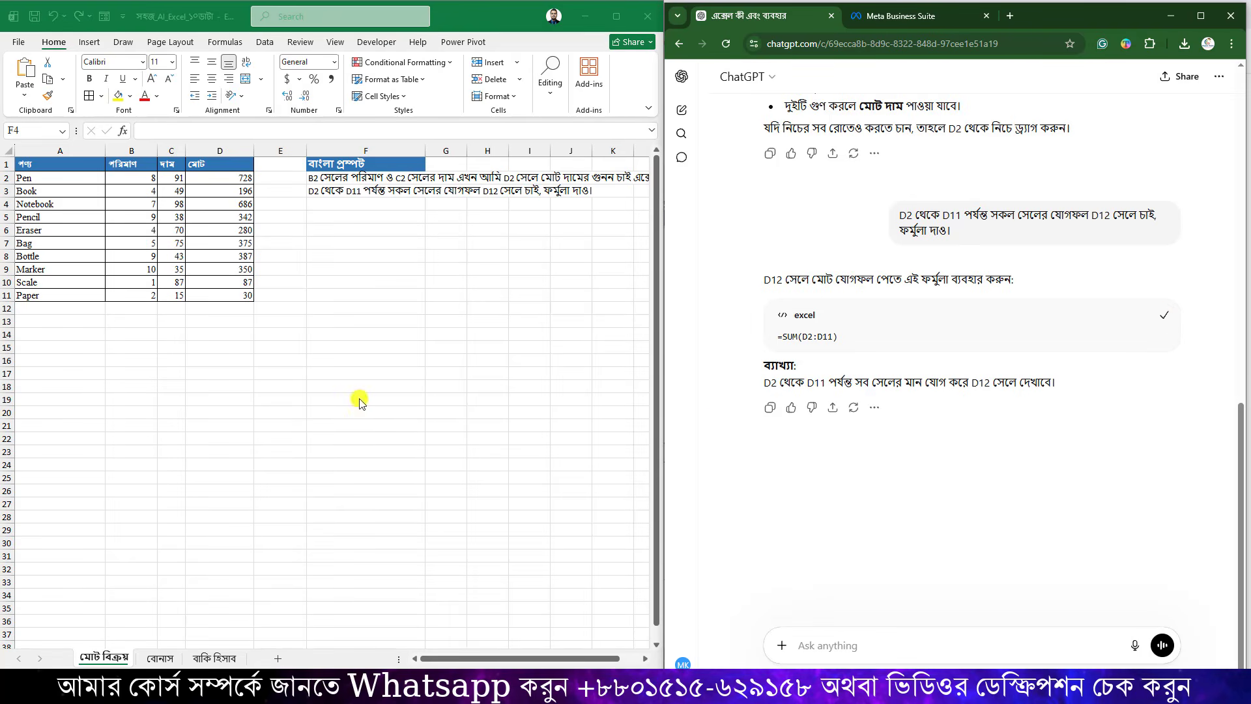
Put =SUM(D2:D11) in D12 for a total of 3461, then go to the বোনাস sheet.
click(247, 311)
key(ctrl+v)
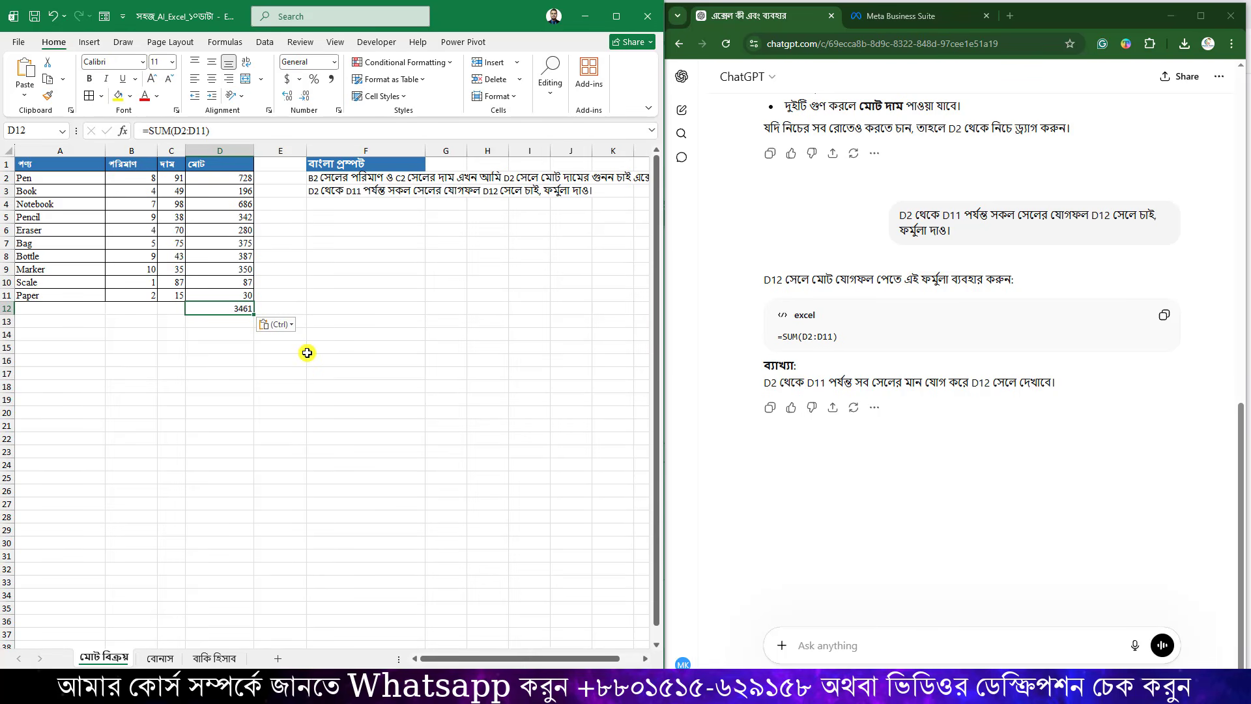
double_click(239, 311)
key(Return)
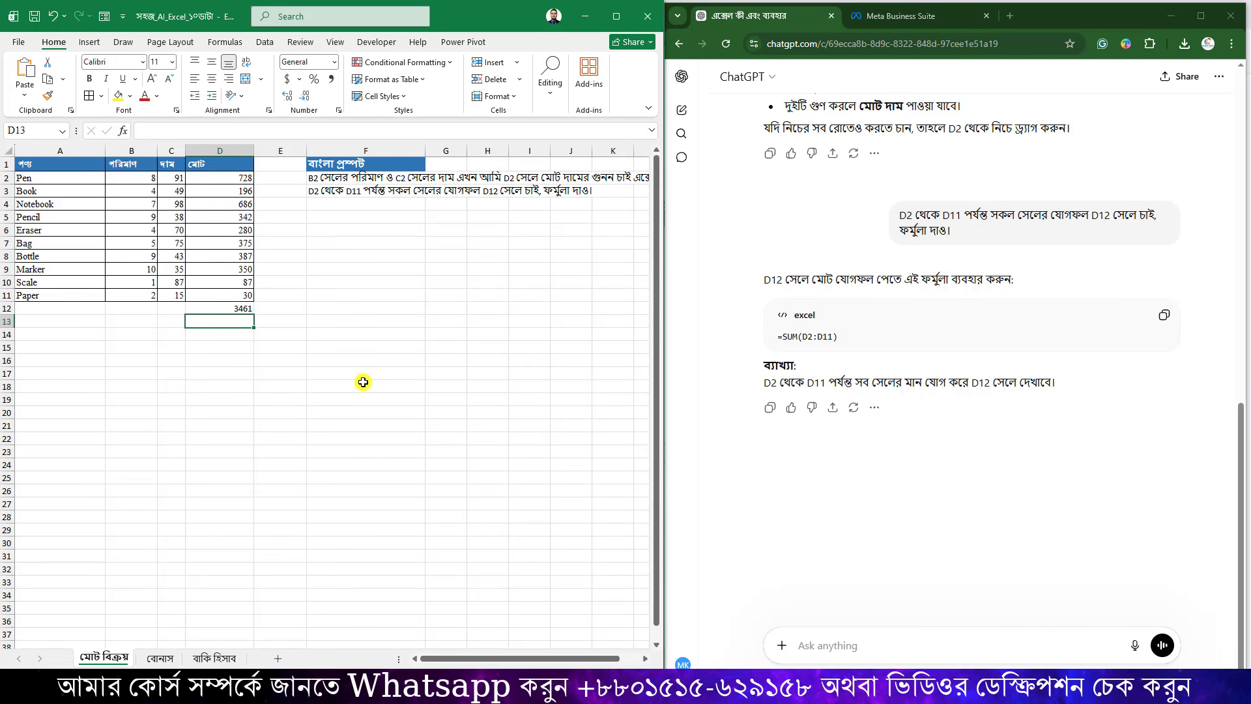
key(ctrl+Page_Down)
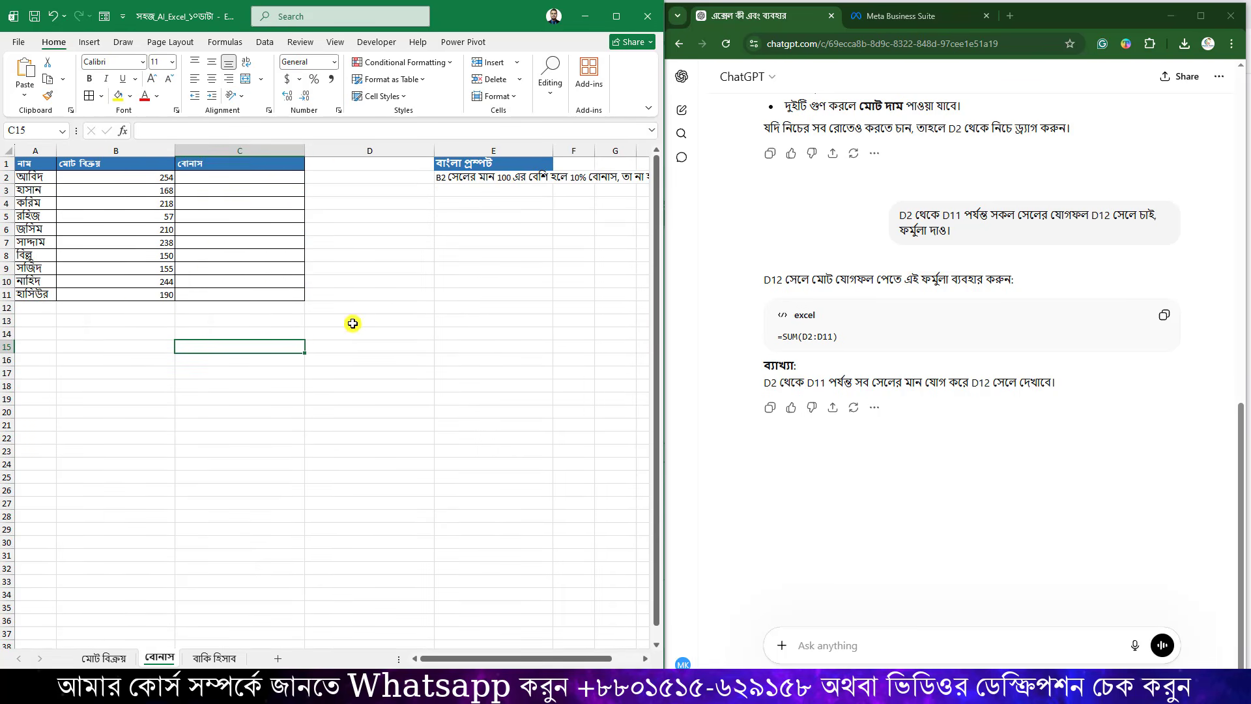
Narrow columns D, B and C on the বোনাস sheet.
drag(434, 150, 334, 151)
click(419, 228)
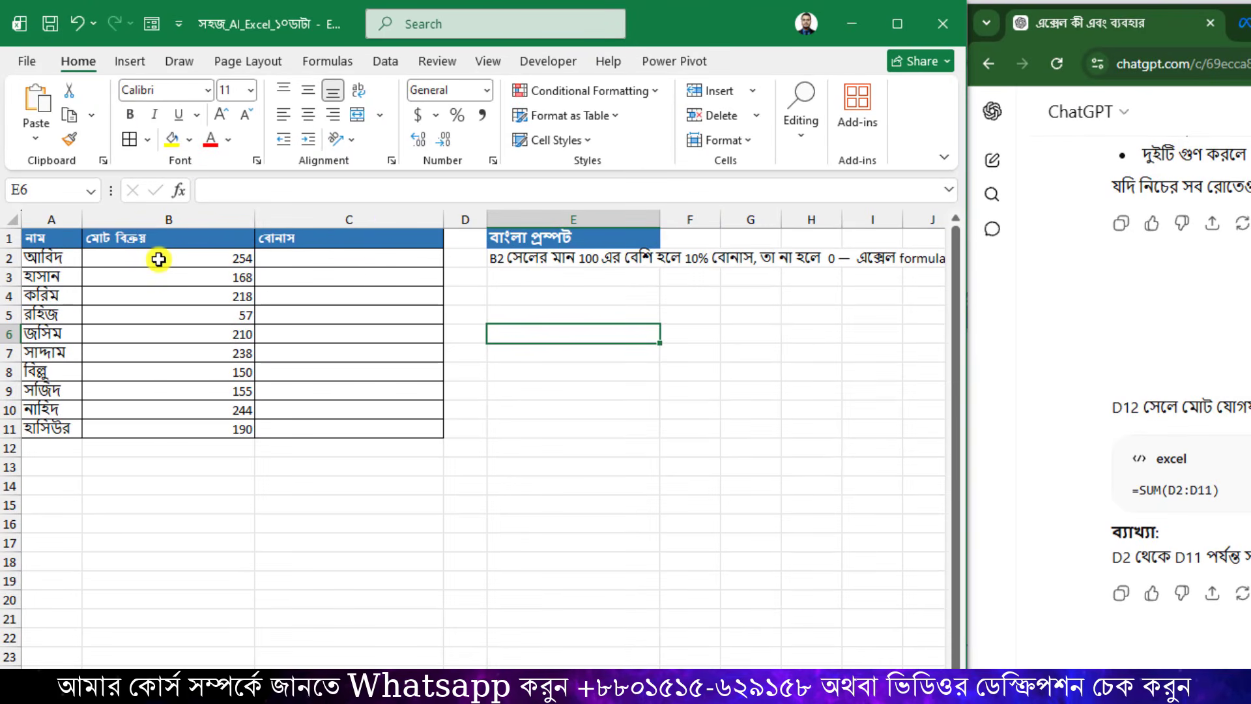
drag(254, 219, 169, 220)
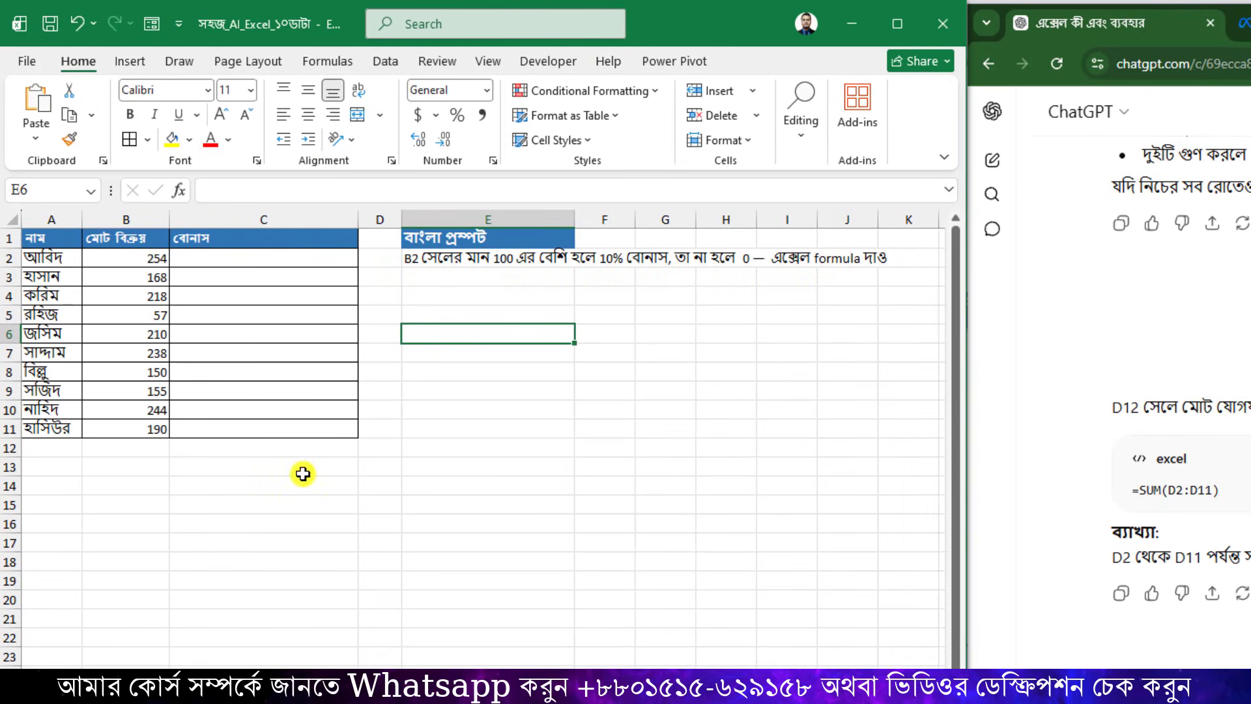
drag(358, 220, 312, 220)
click(409, 309)
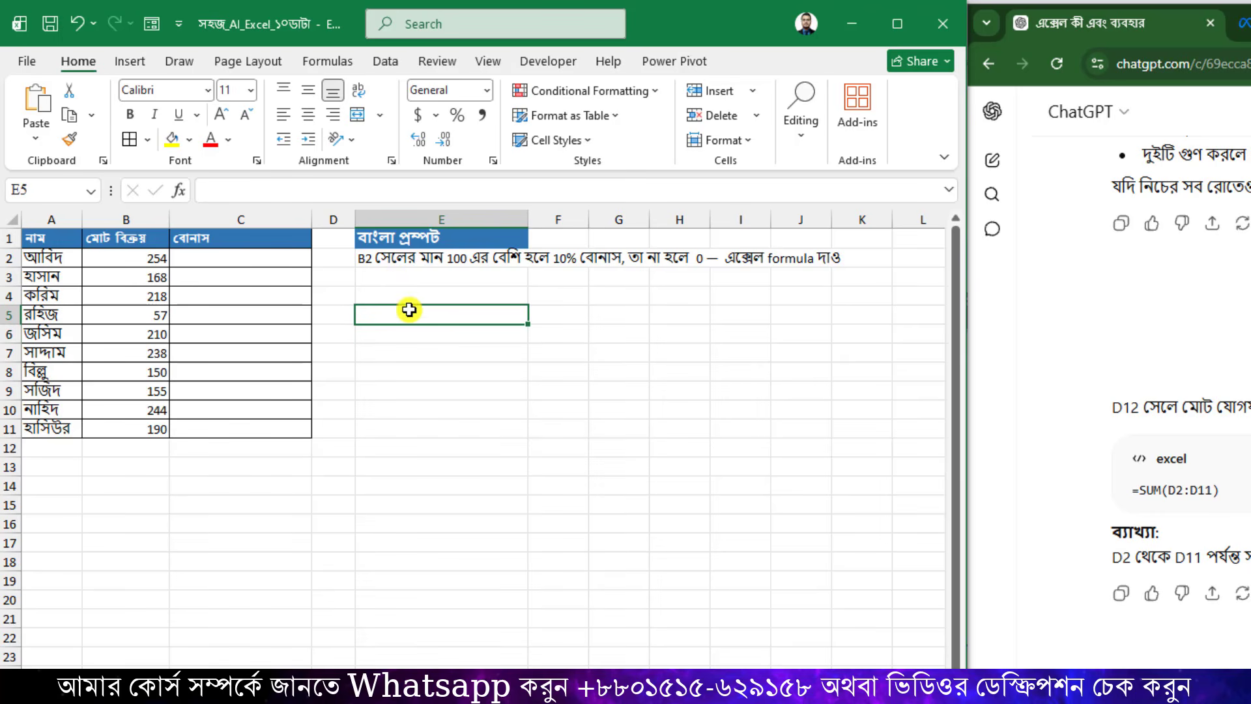
click(160, 259)
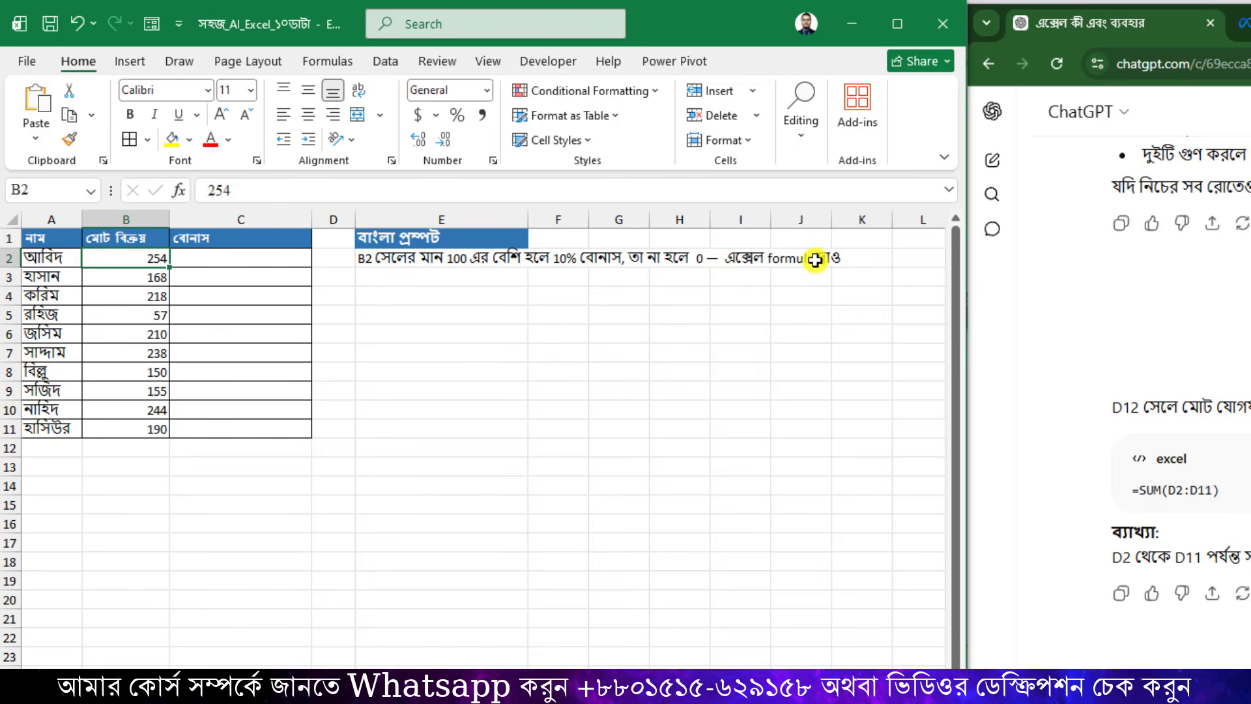
Send the E2 bonus prompt to ChatGPT for a 10% bonus above 100.
click(434, 258)
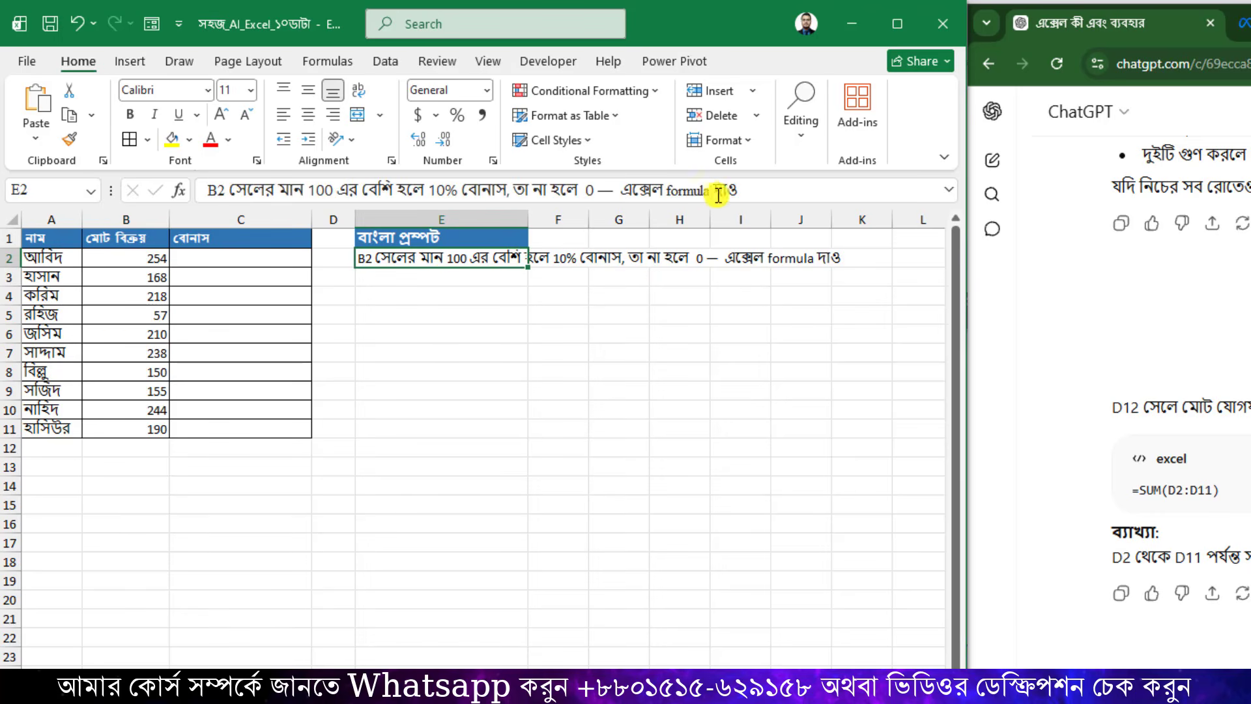
drag(719, 196, 315, 215)
key(ctrl+c)
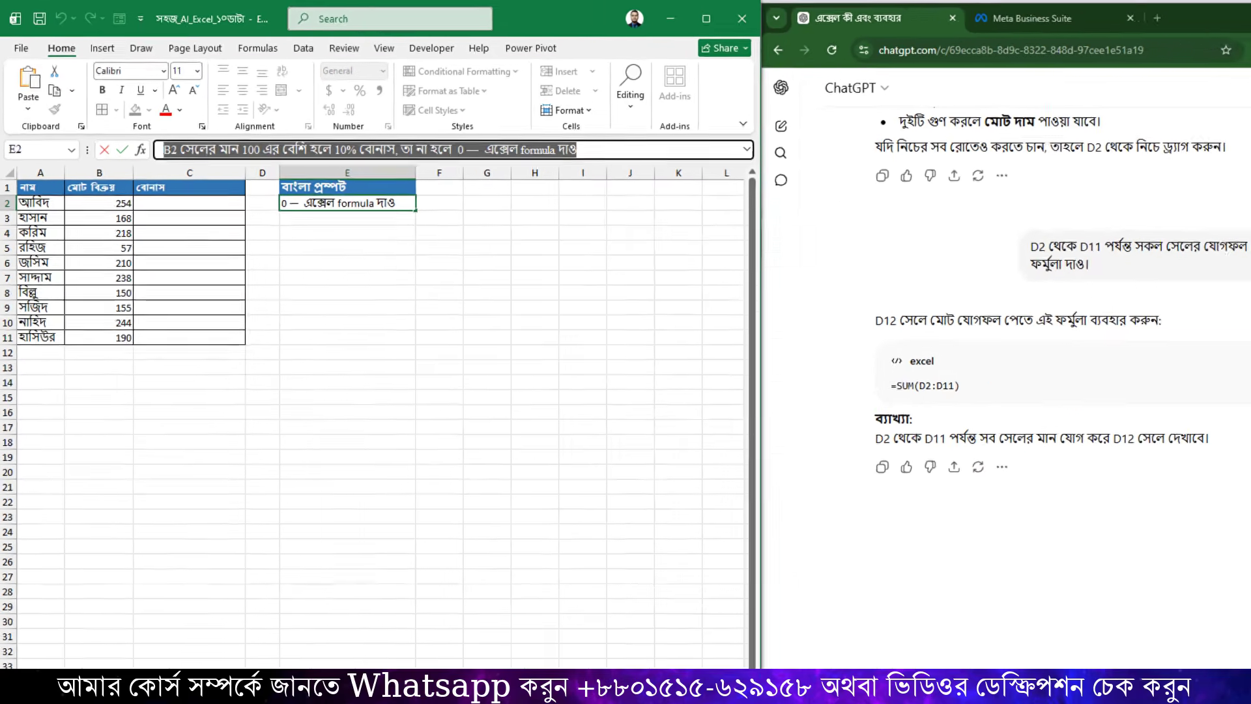
click(839, 648)
key(ctrl+v)
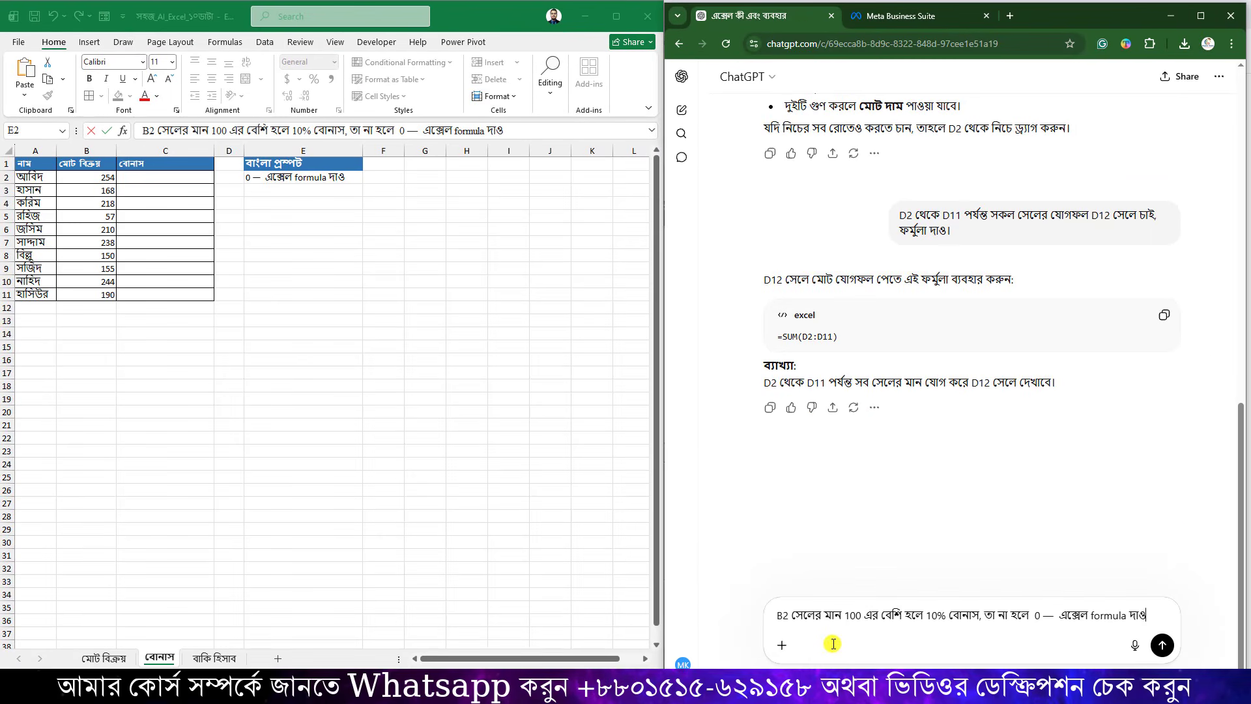
key(Return)
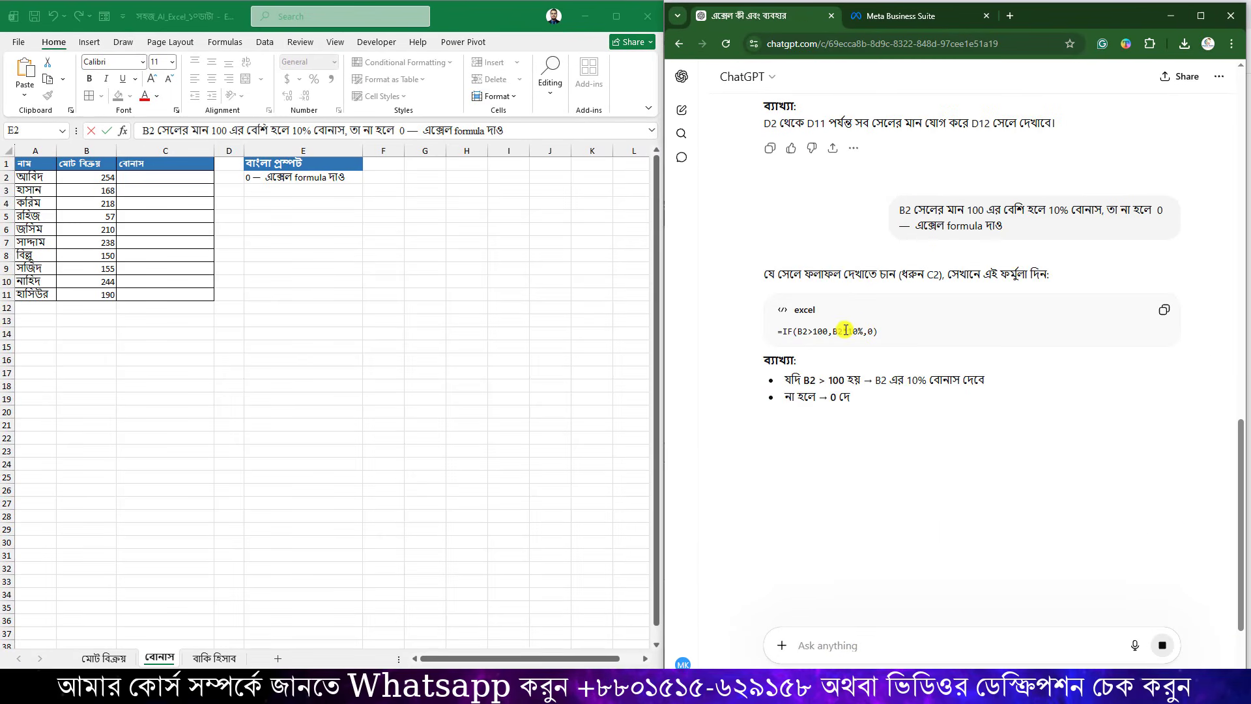
Paste =IF(B2>100,B2*10%,0) into C2 and fill it down to C11.
click(1163, 309)
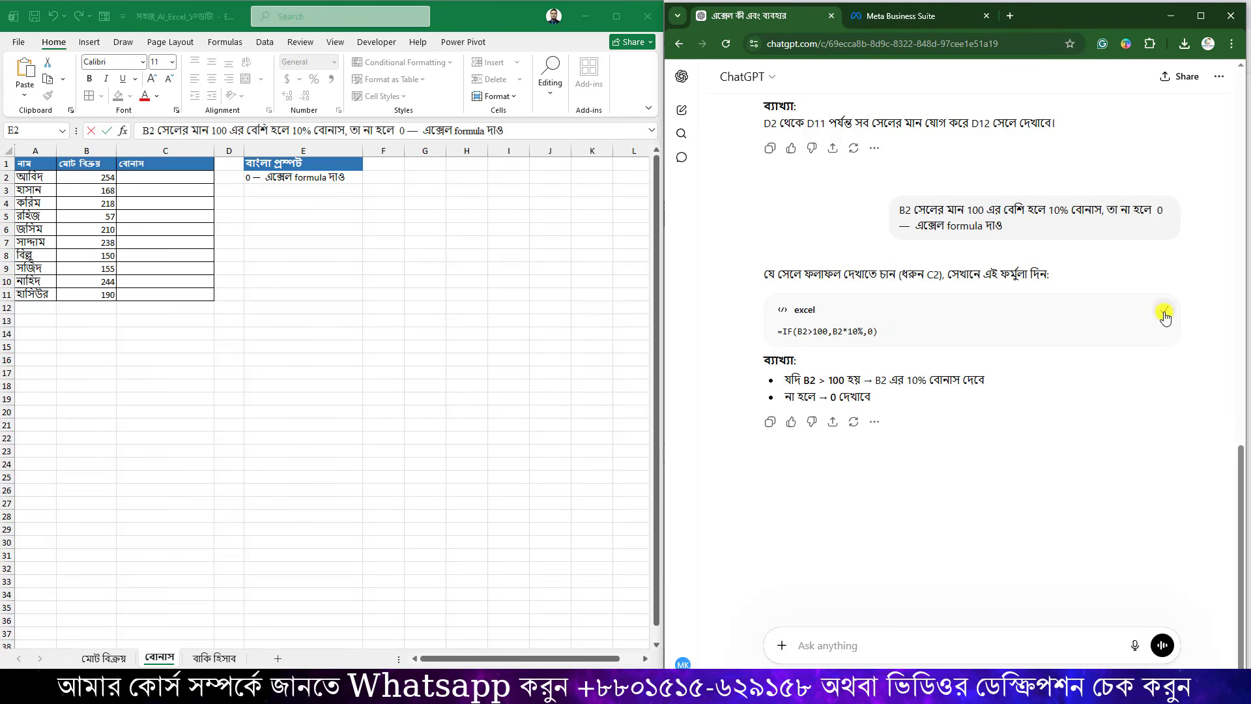
click(173, 179)
click(173, 178)
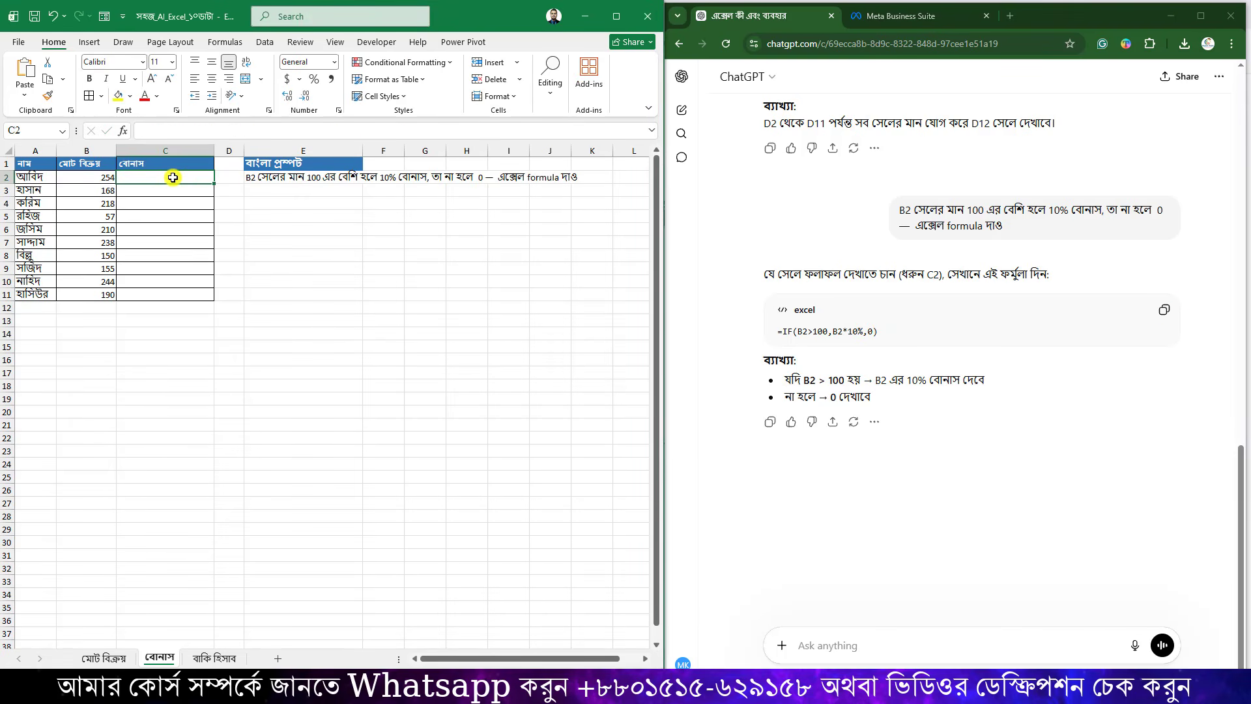
key(ctrl+v)
click(188, 191)
click(203, 179)
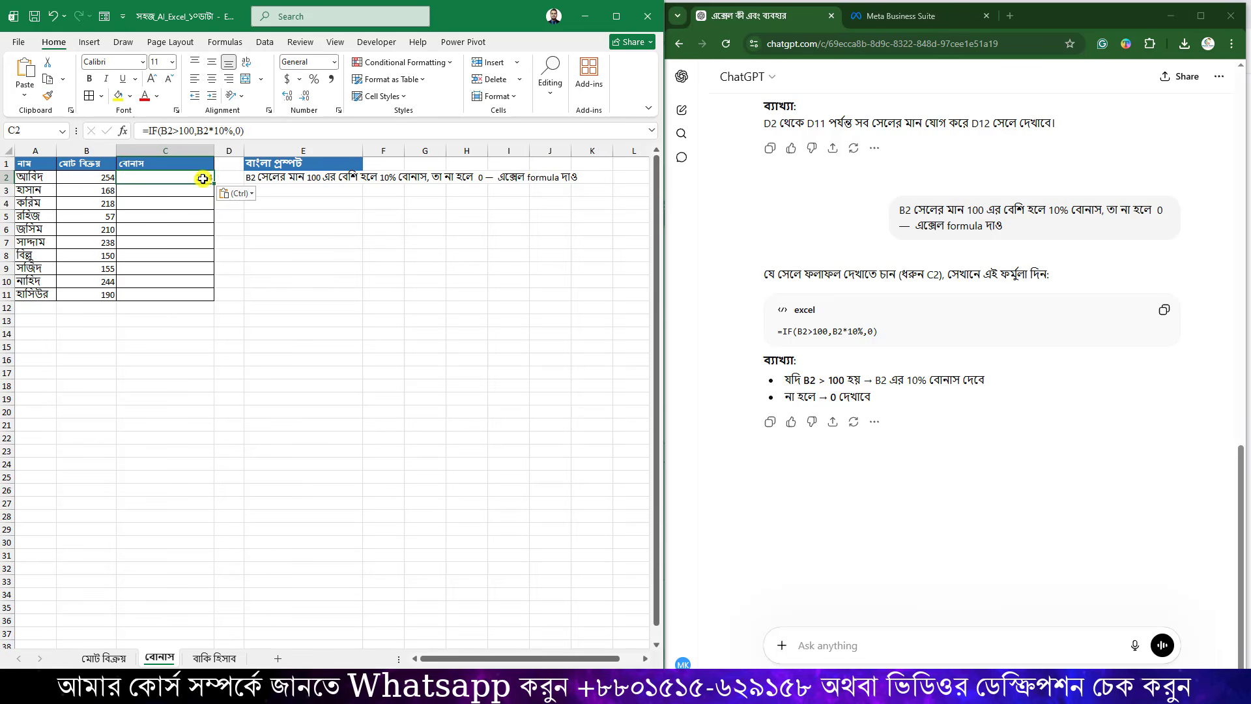
drag(216, 183, 203, 293)
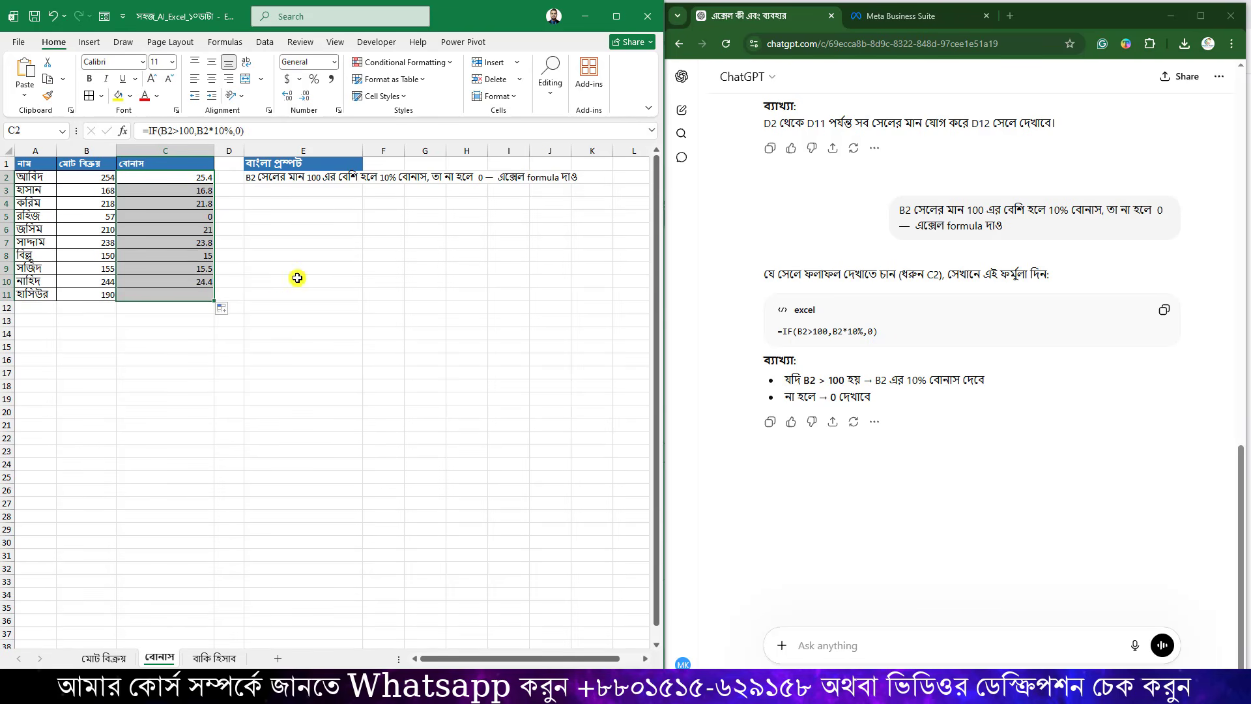
Verify the bonus formulas and results in C2, C3, C6 and C8.
click(190, 188)
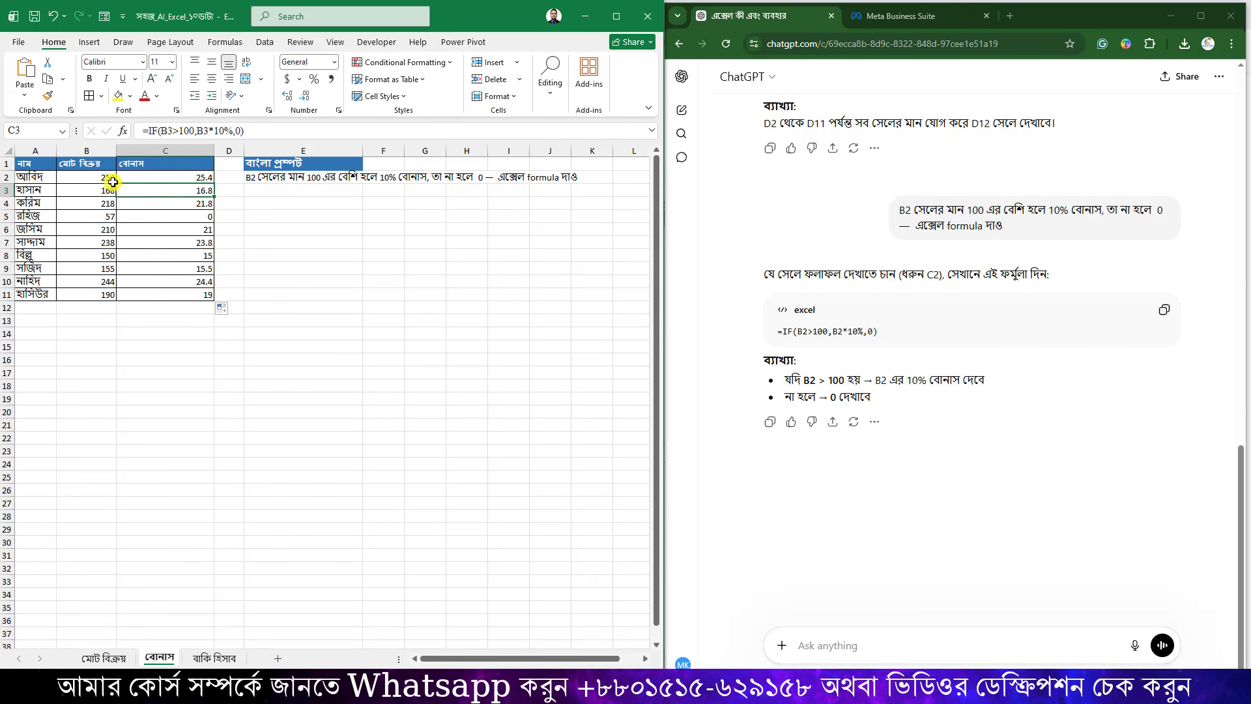
click(198, 179)
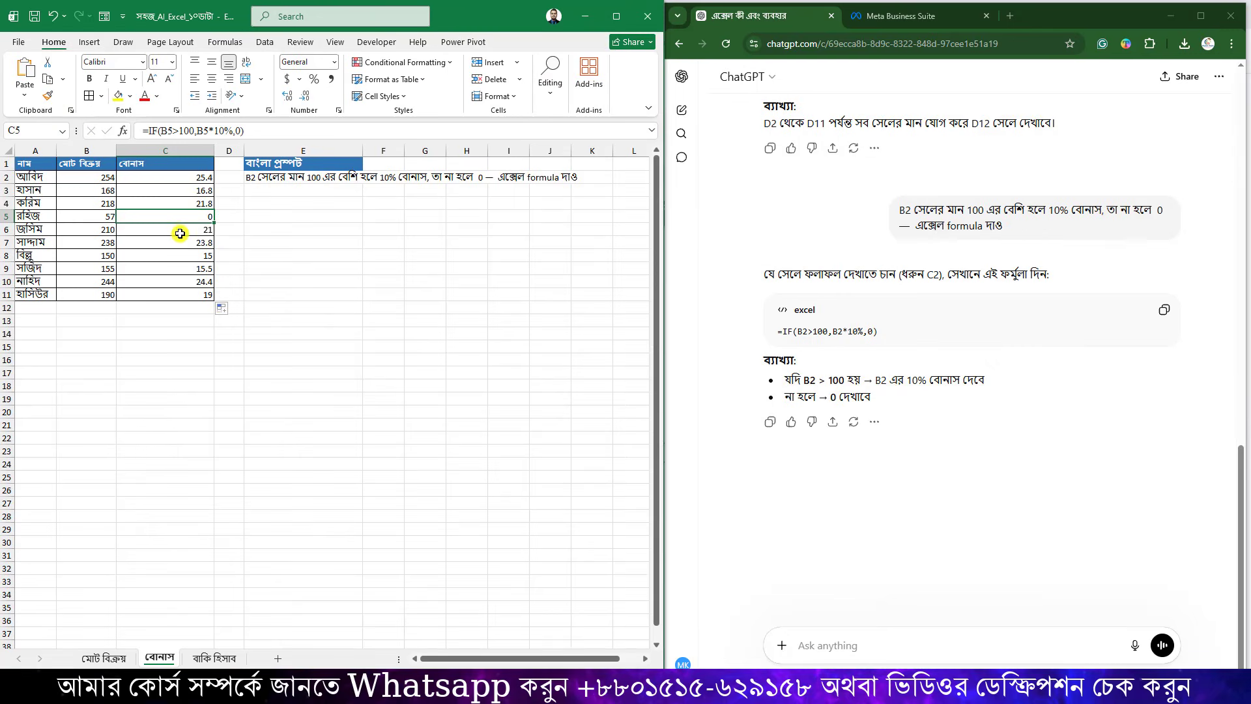
click(176, 229)
click(179, 255)
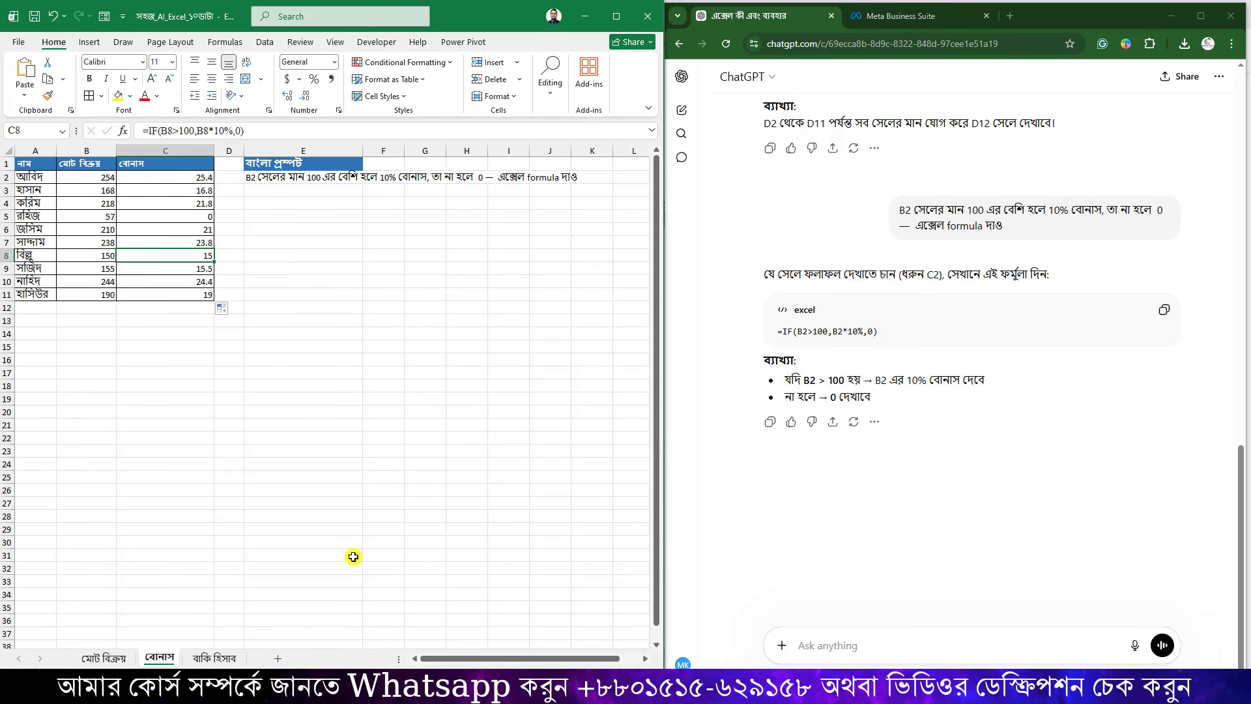
On the বাকি হিসাব sheet, narrow columns A and B and review A2 and B2.
click(225, 655)
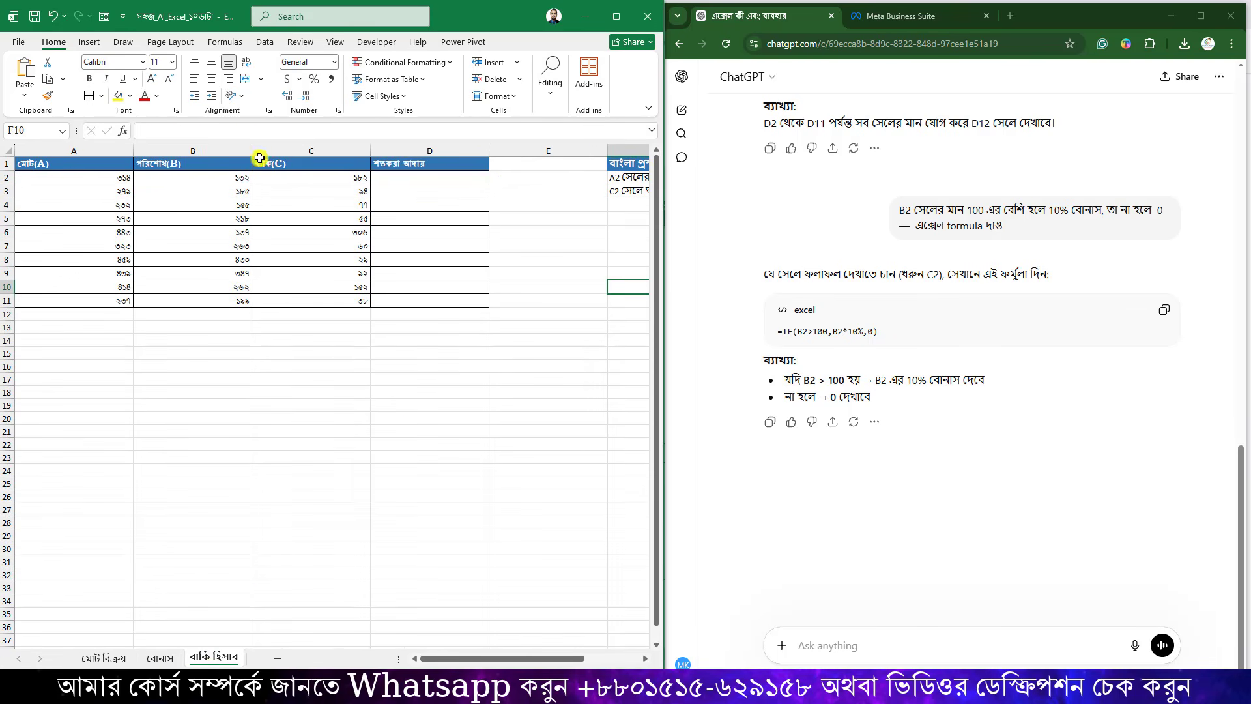
drag(252, 150, 215, 150)
drag(133, 152, 105, 153)
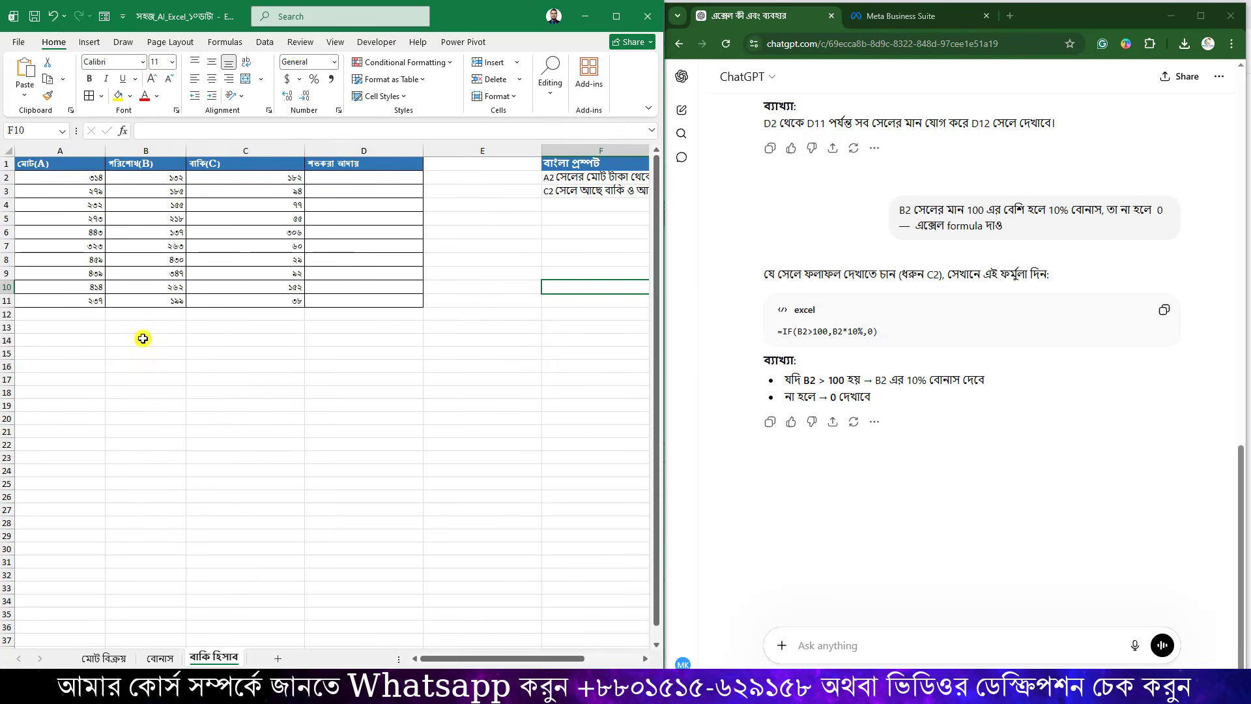
click(76, 179)
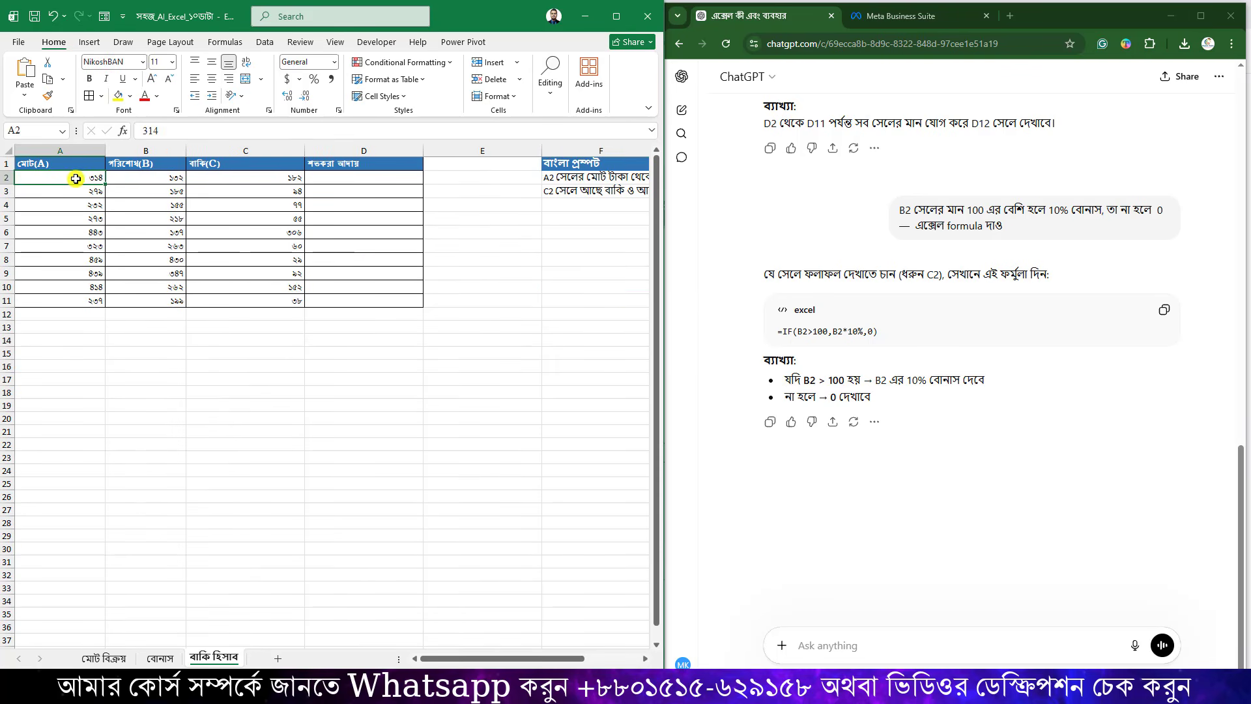
click(171, 181)
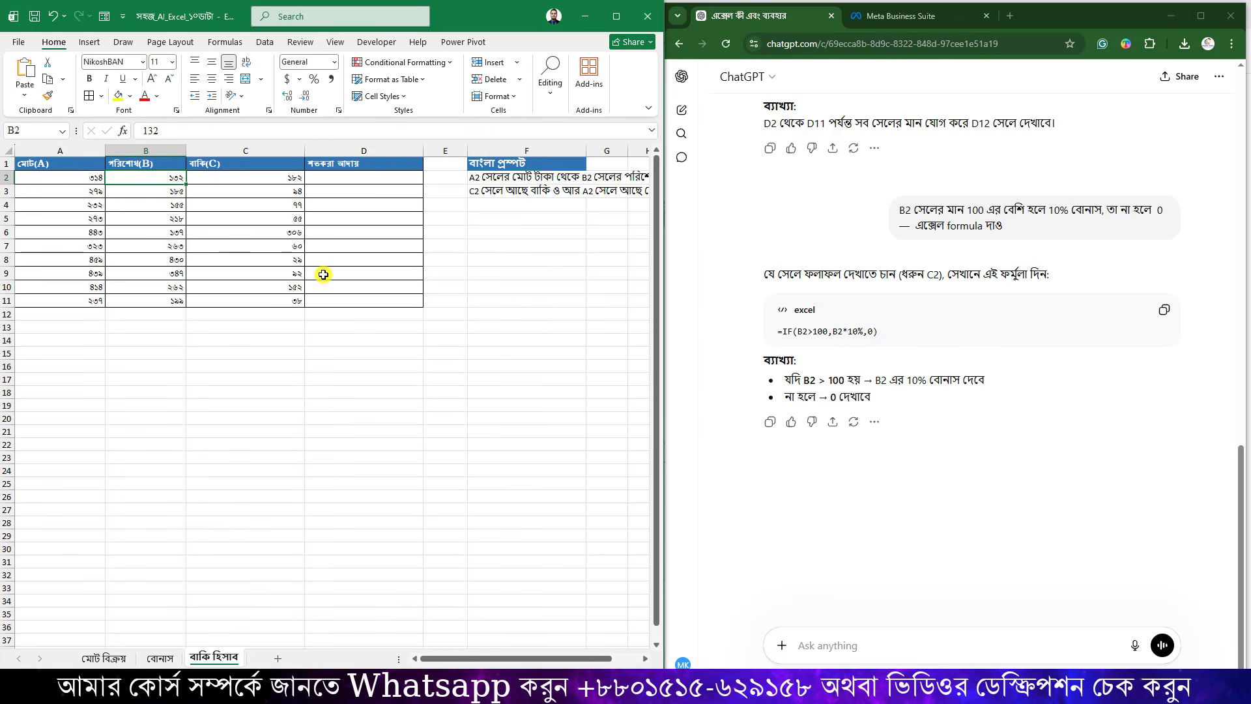
Narrow column C, clear the old amounts in C2:C11, and select F2's prompt text.
drag(307, 152, 209, 295)
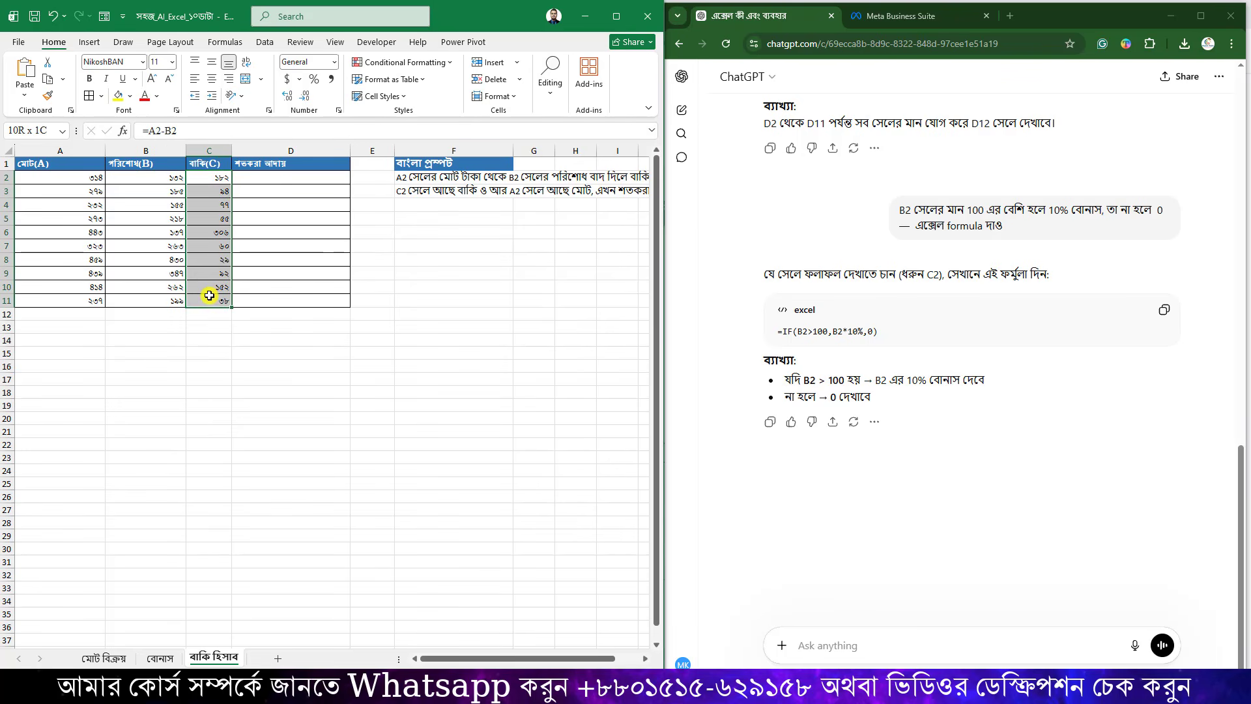
key(Delete)
click(269, 339)
click(444, 176)
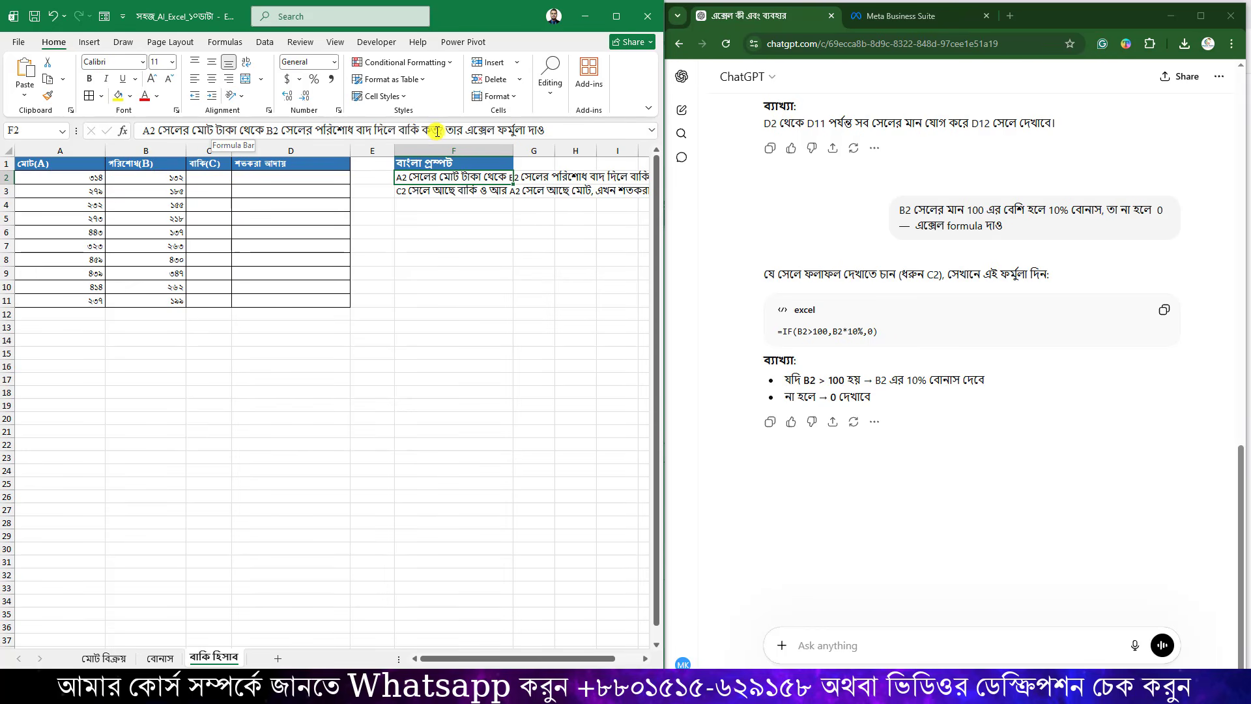
drag(573, 135, 141, 130)
key(ctrl+c)
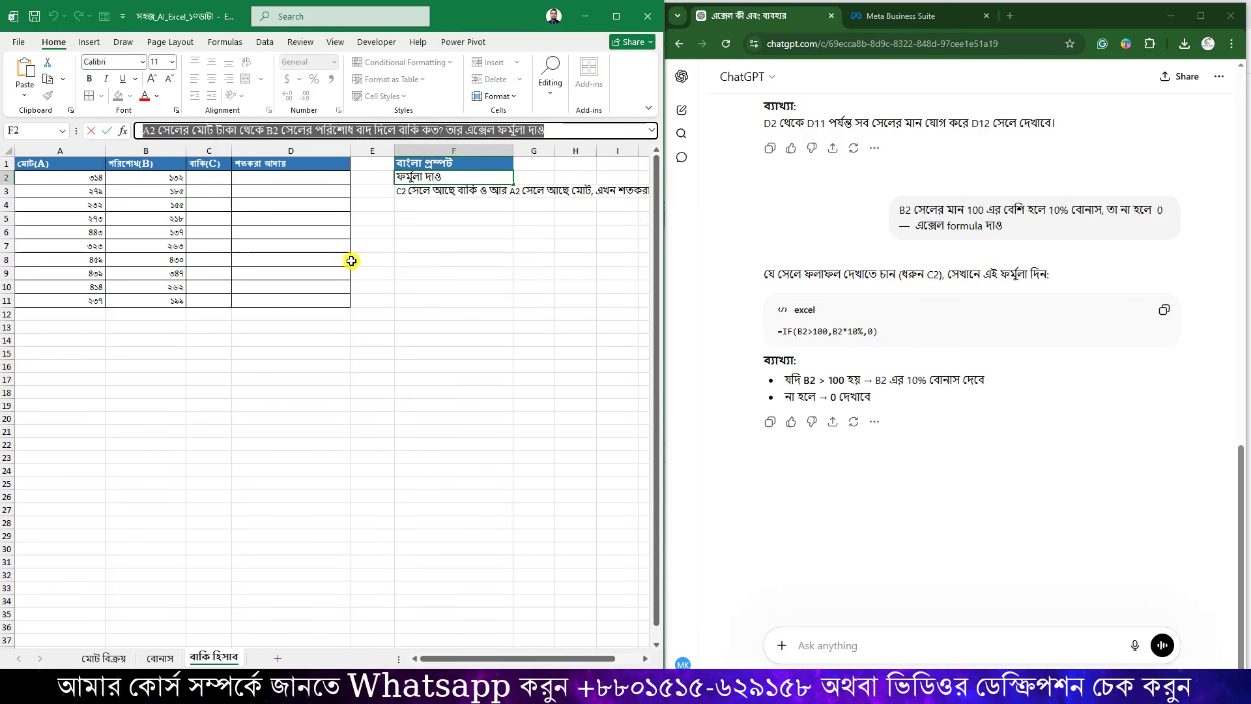
Send the balance prompt to ChatGPT and copy its =A2-B2 formula.
click(865, 656)
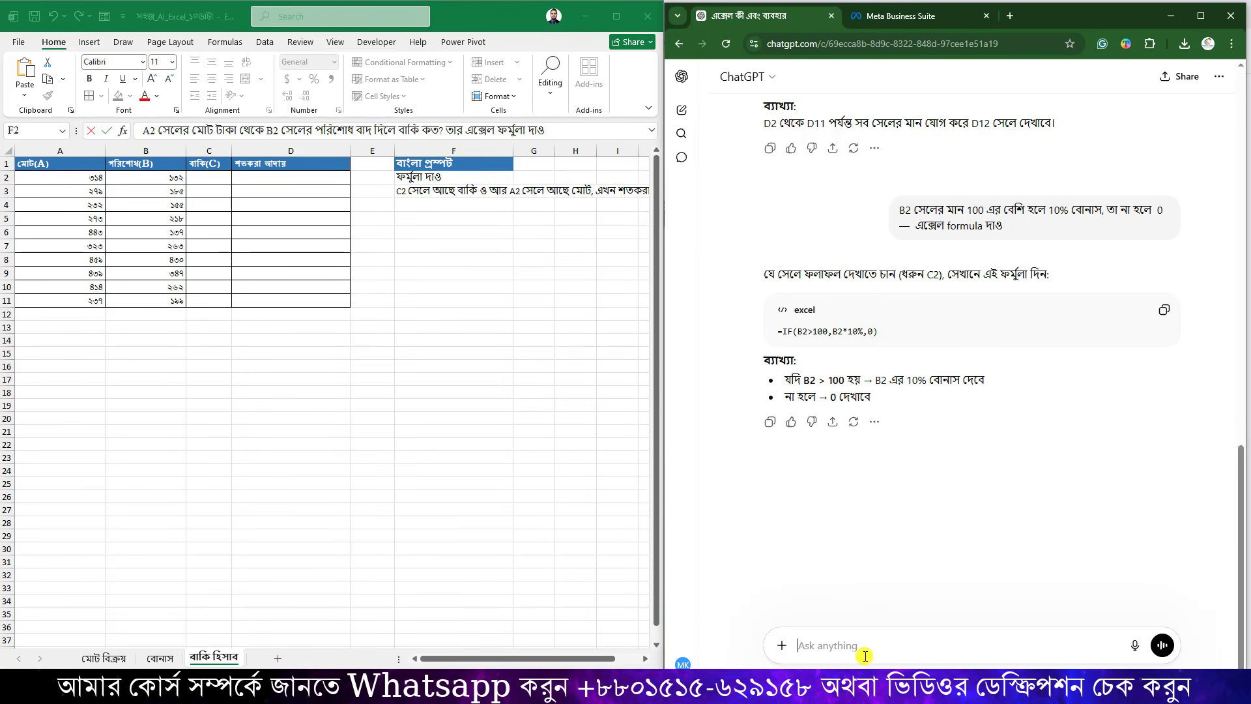
key(ctrl+v)
key(Return)
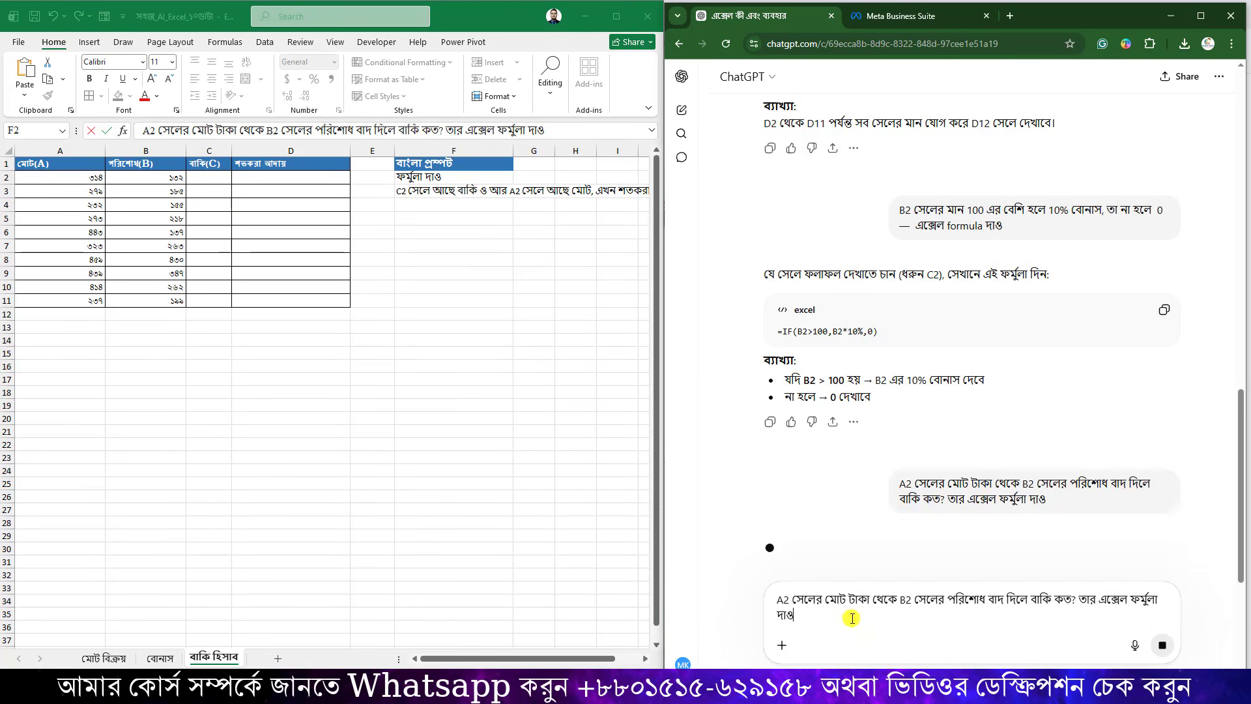
click(1164, 309)
Paste =A2-B2 into C2, fill it down to C11, and narrow column D.
click(218, 181)
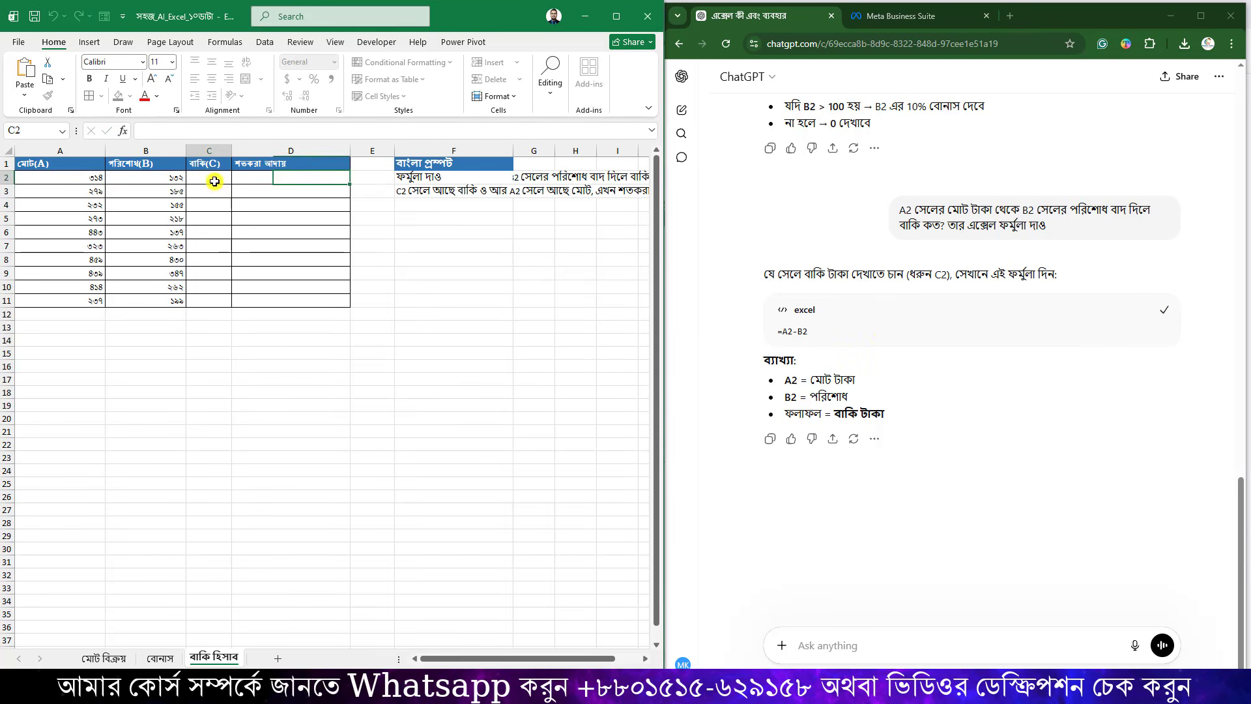
key(ctrl+v)
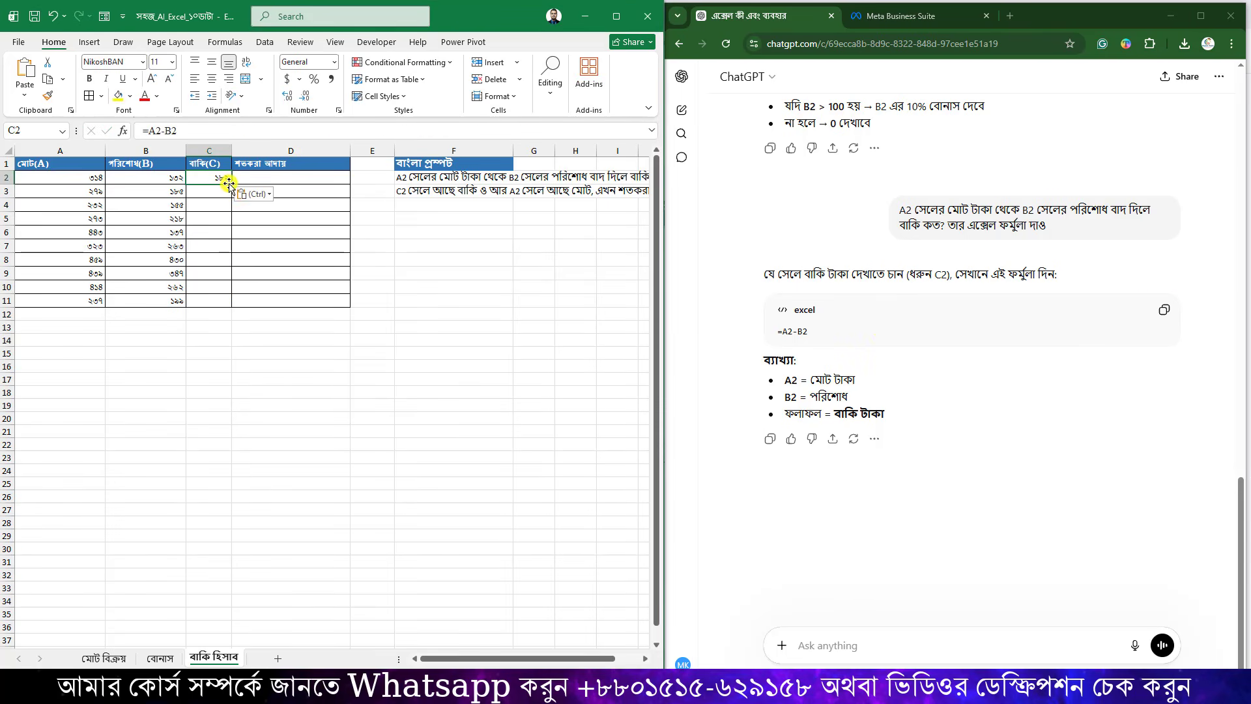
drag(232, 183, 226, 305)
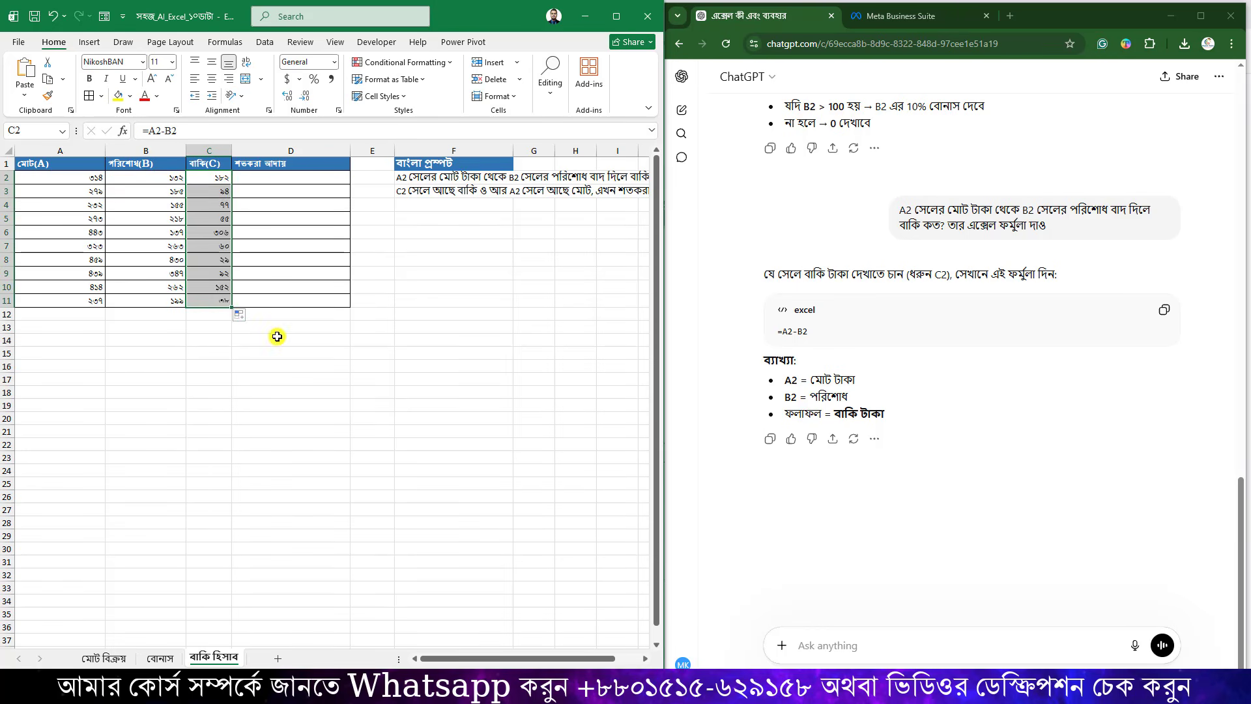
click(279, 329)
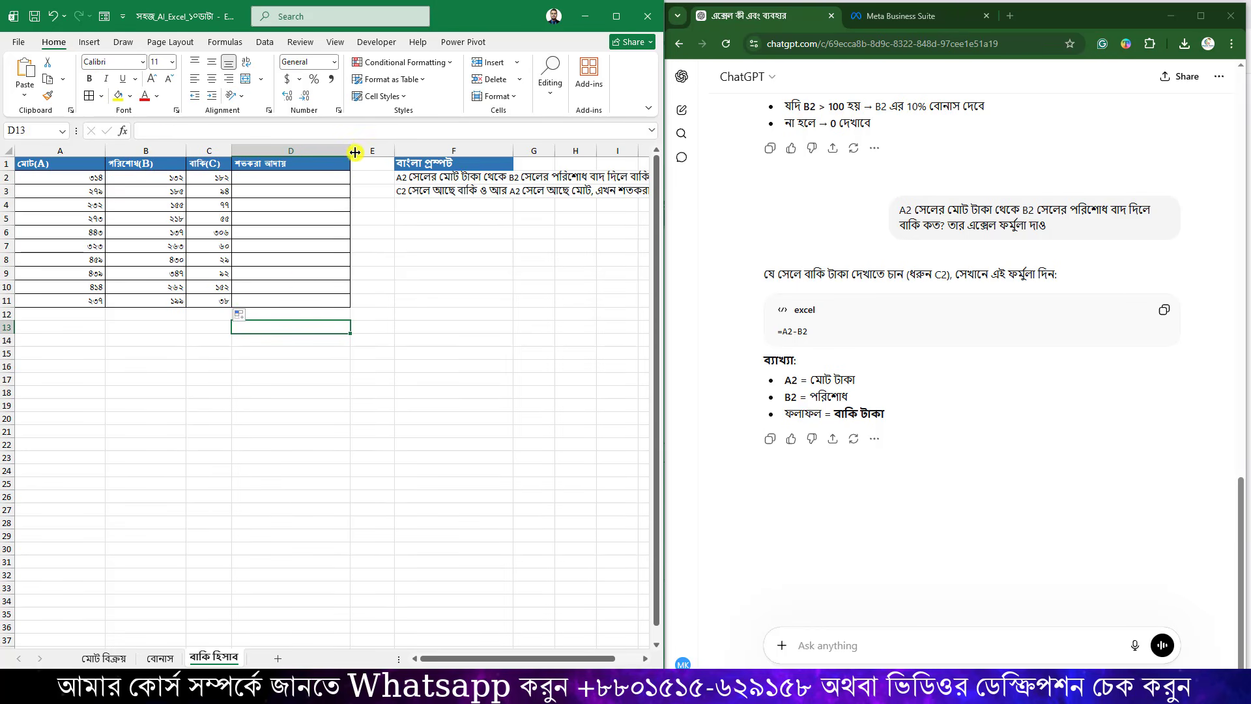
drag(350, 150, 318, 148)
click(363, 259)
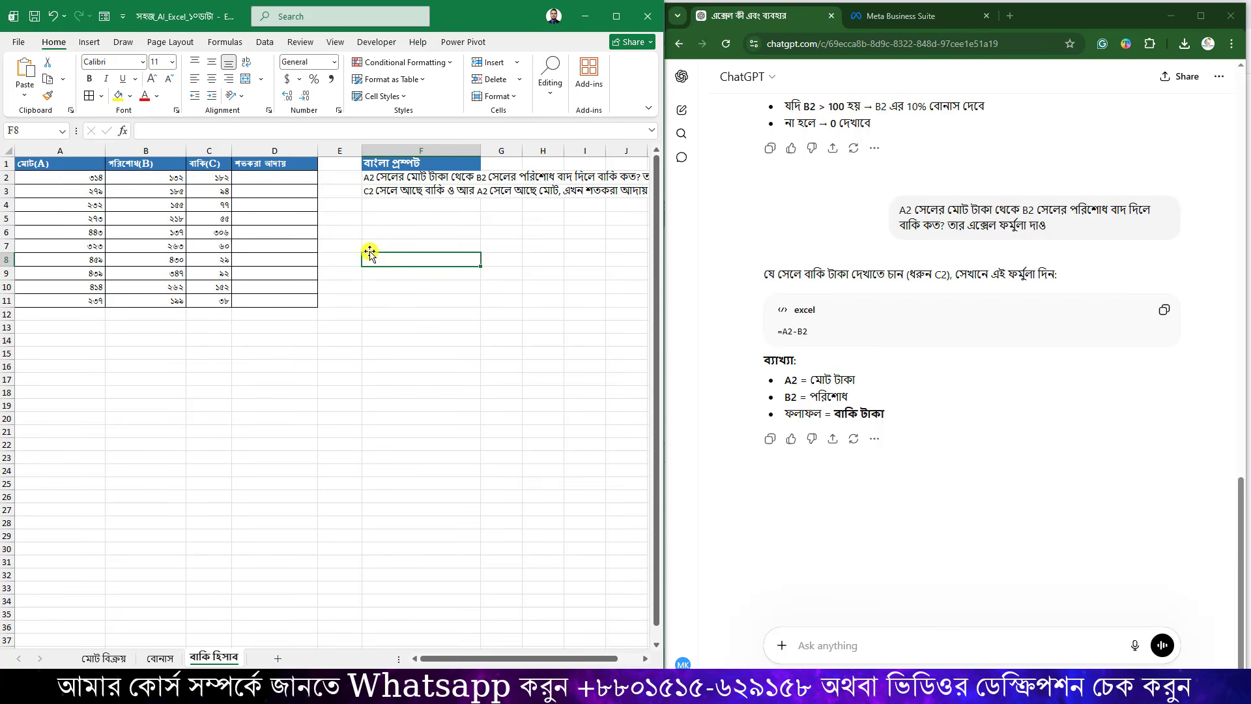
Review total A2, the C2 remaining-amount formula and the empty D2 cell.
click(76, 178)
click(217, 179)
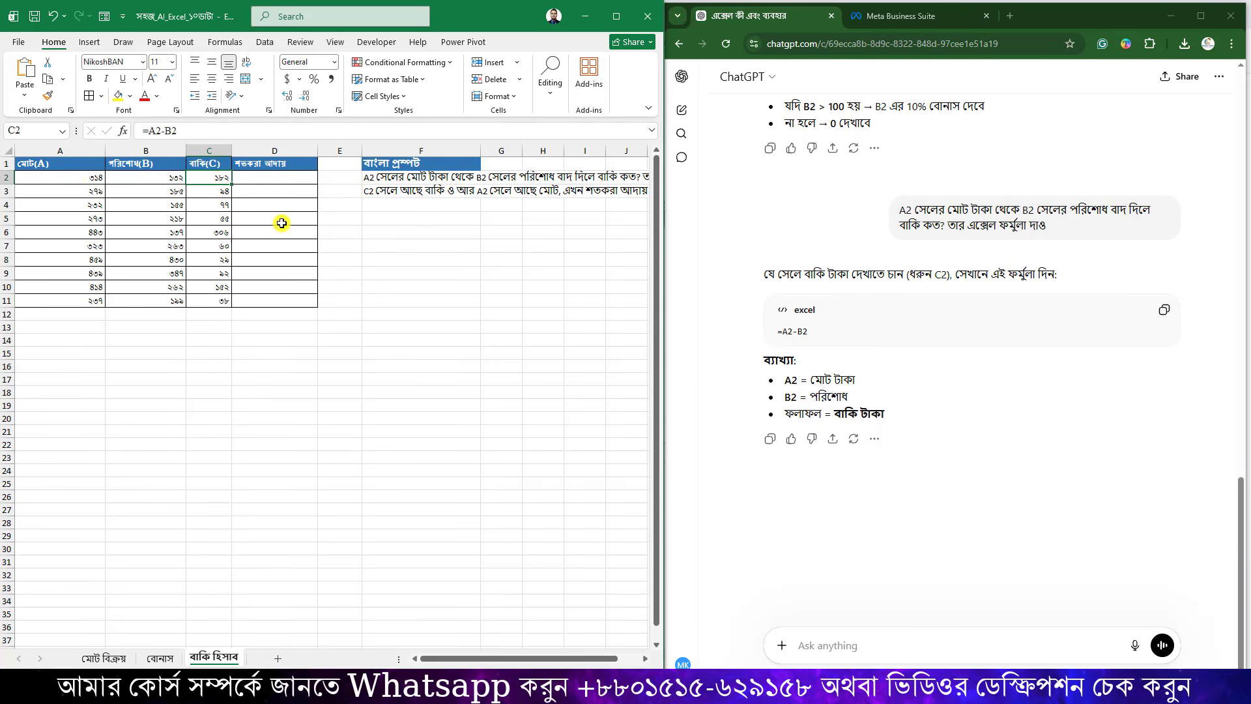
click(304, 181)
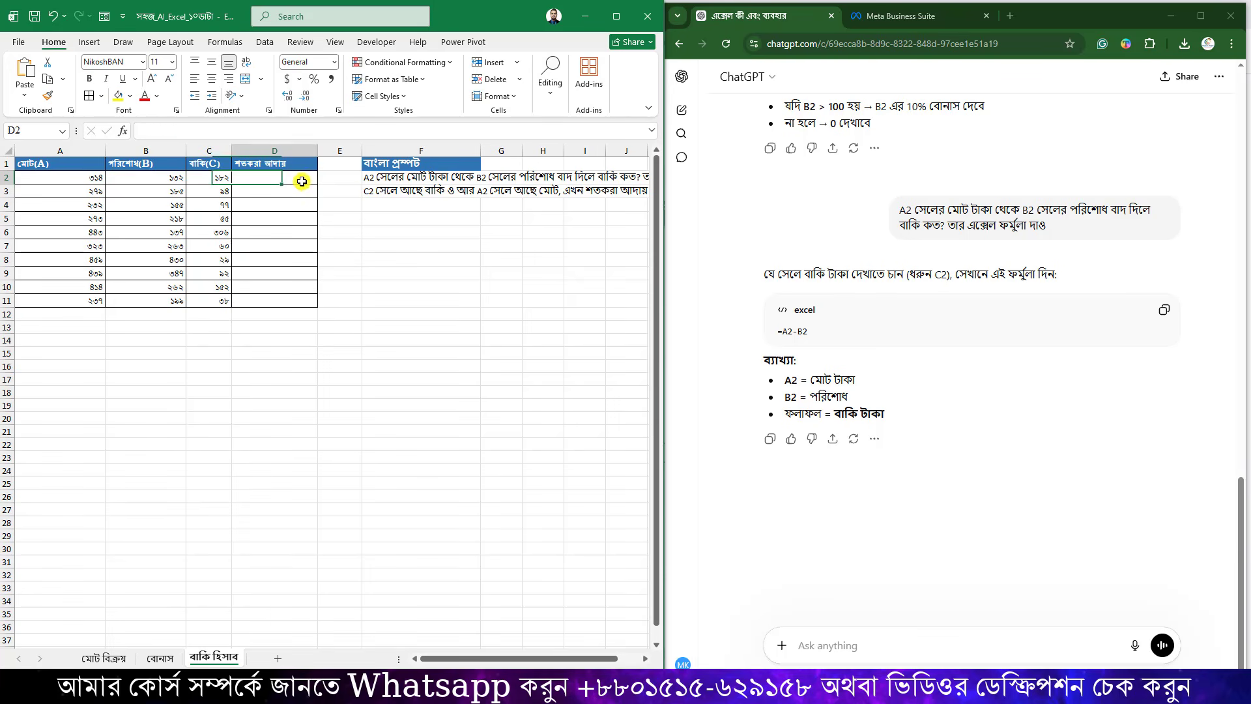
click(376, 243)
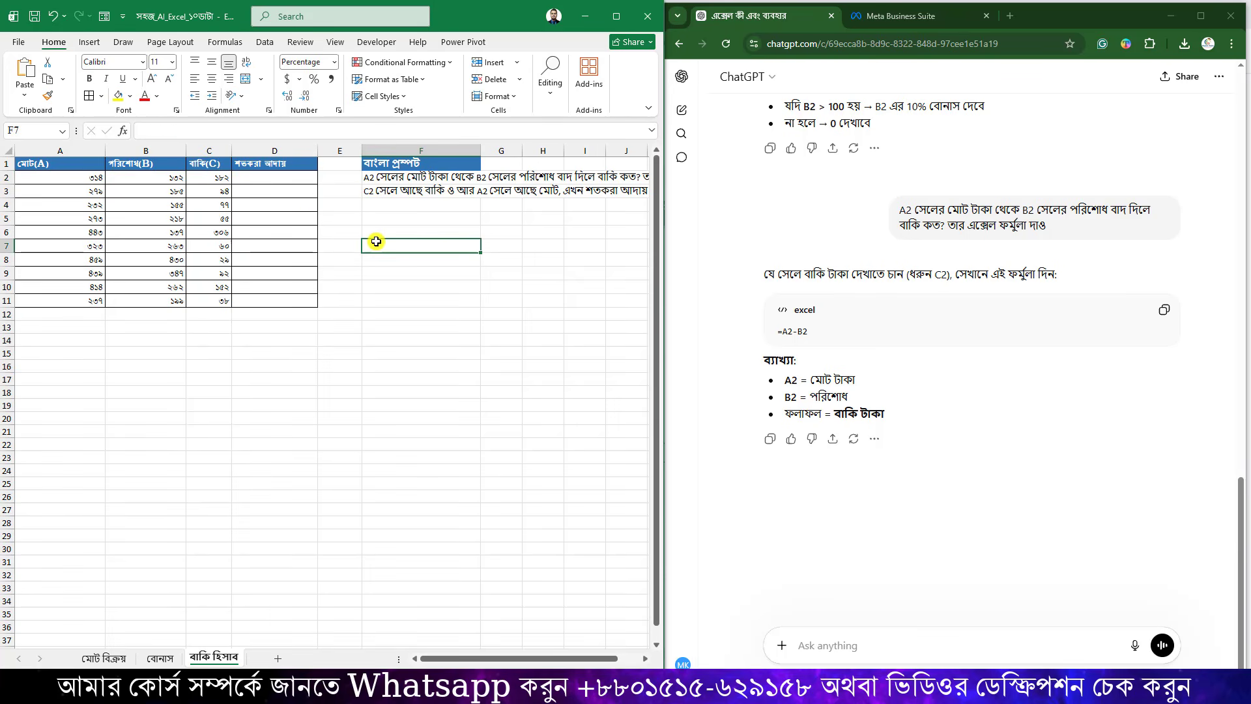
Copy the F3 percentage-collected prompt and send it to ChatGPT.
click(392, 191)
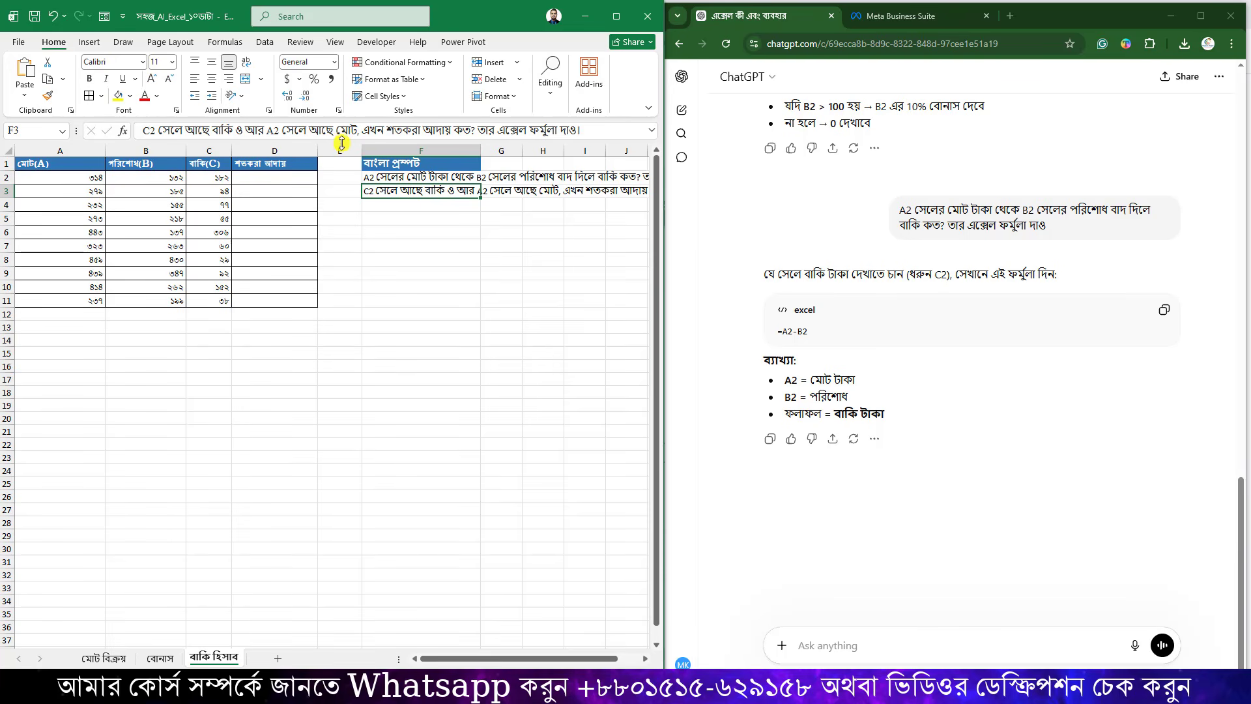
drag(589, 131, 120, 130)
key(ctrl+c)
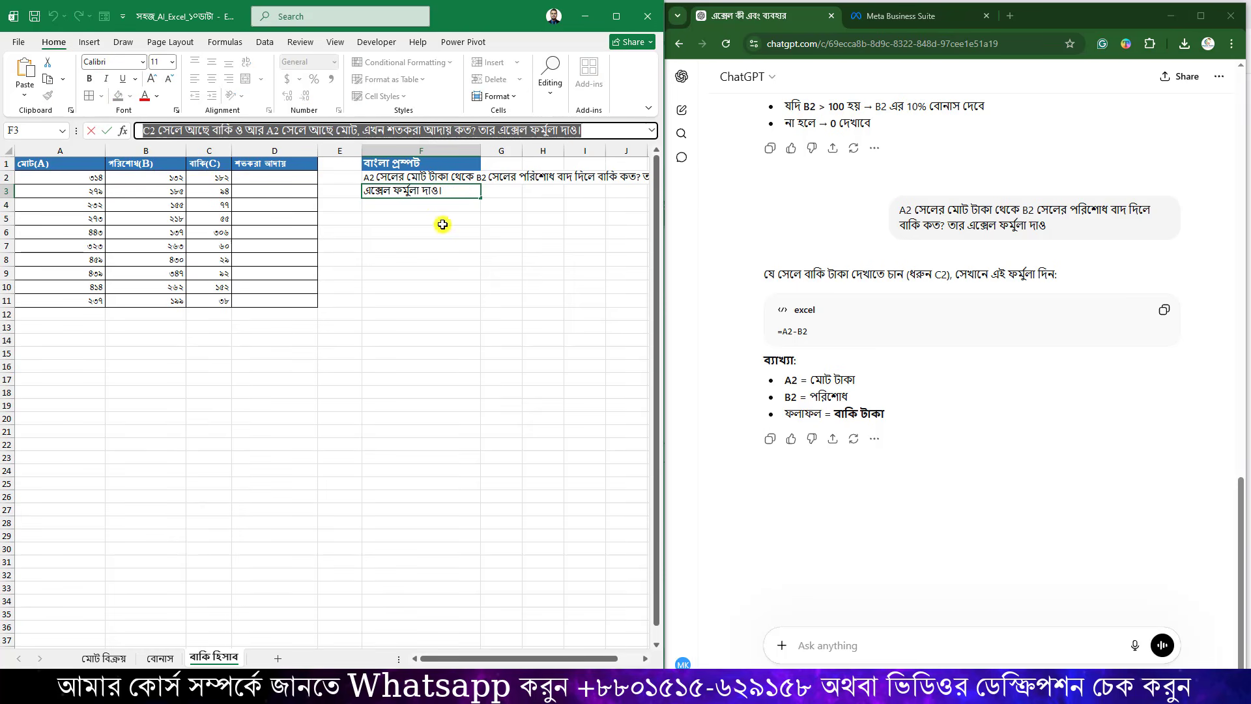
click(833, 643)
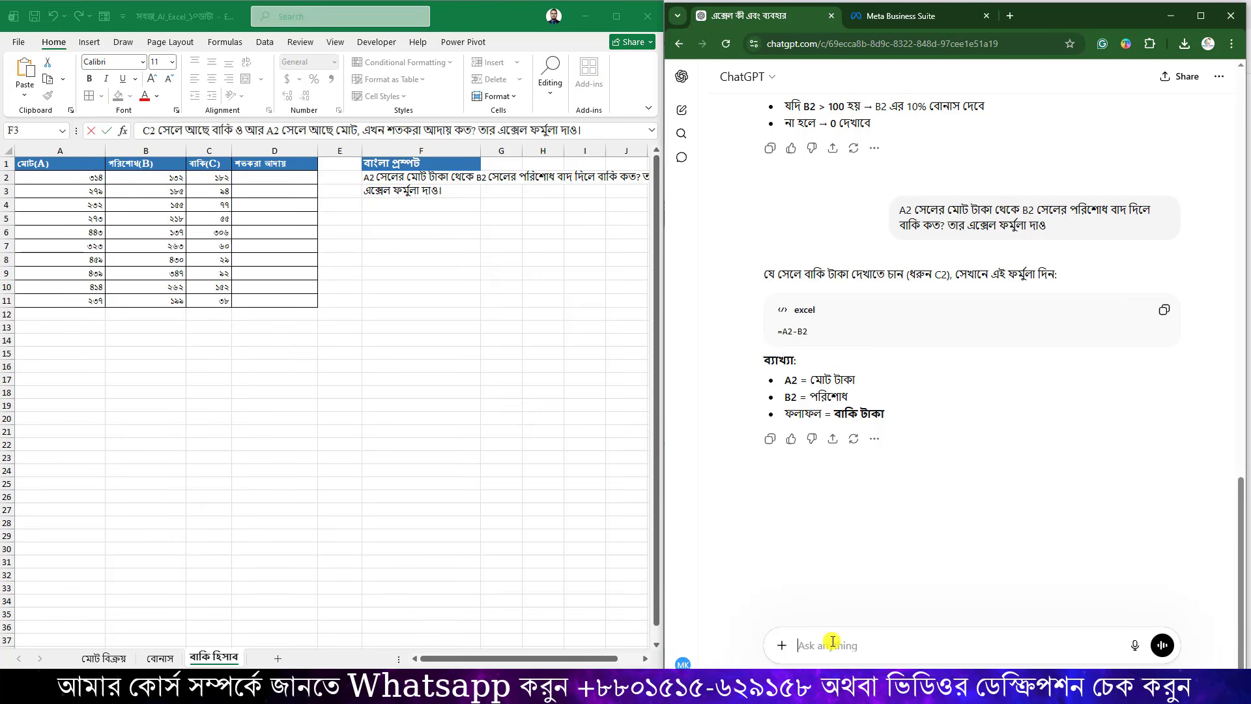
key(ctrl+v)
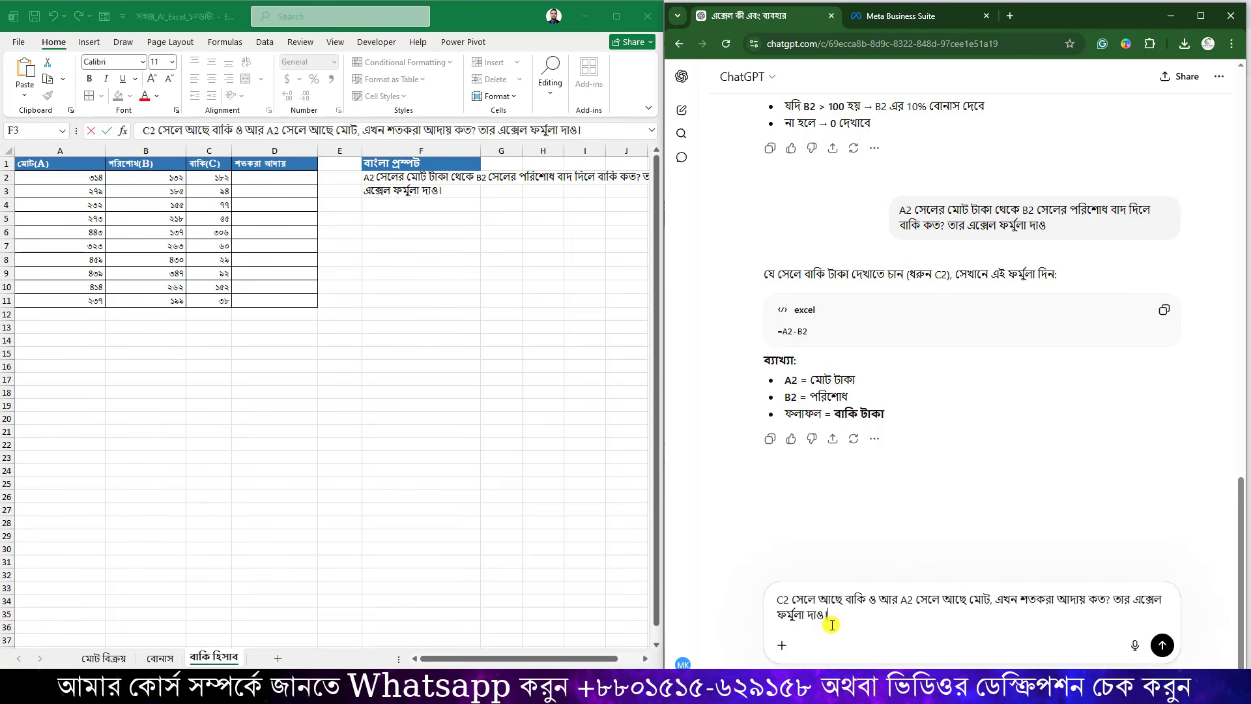
key(Return)
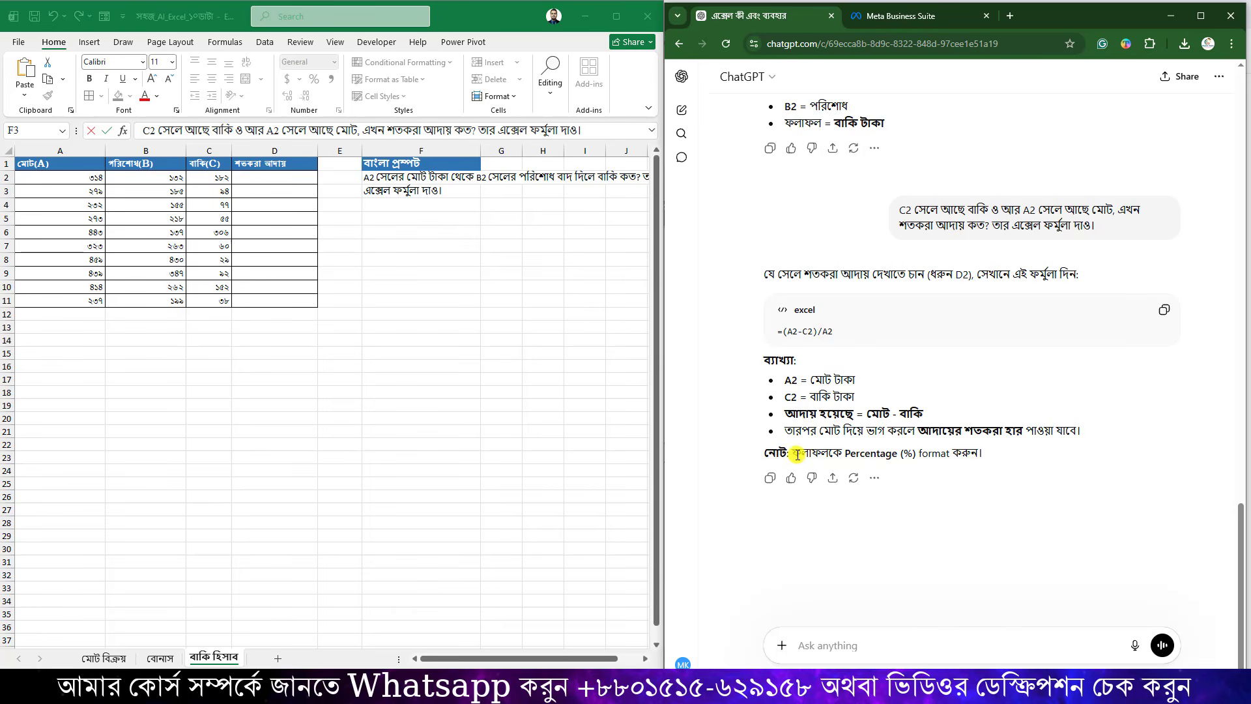
Paste ChatGPT's formula =(A2-C2)/A2 into D2 and fill it down to D11.
drag(797, 454, 1009, 453)
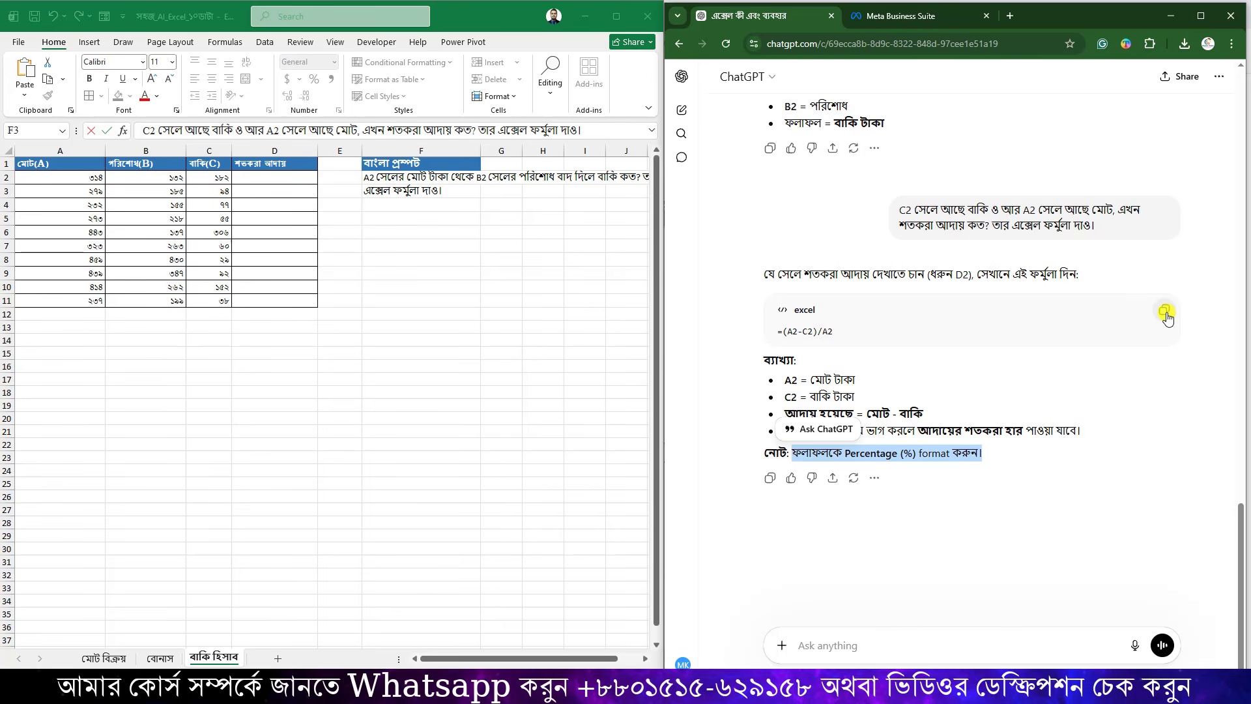
click(1165, 312)
click(278, 180)
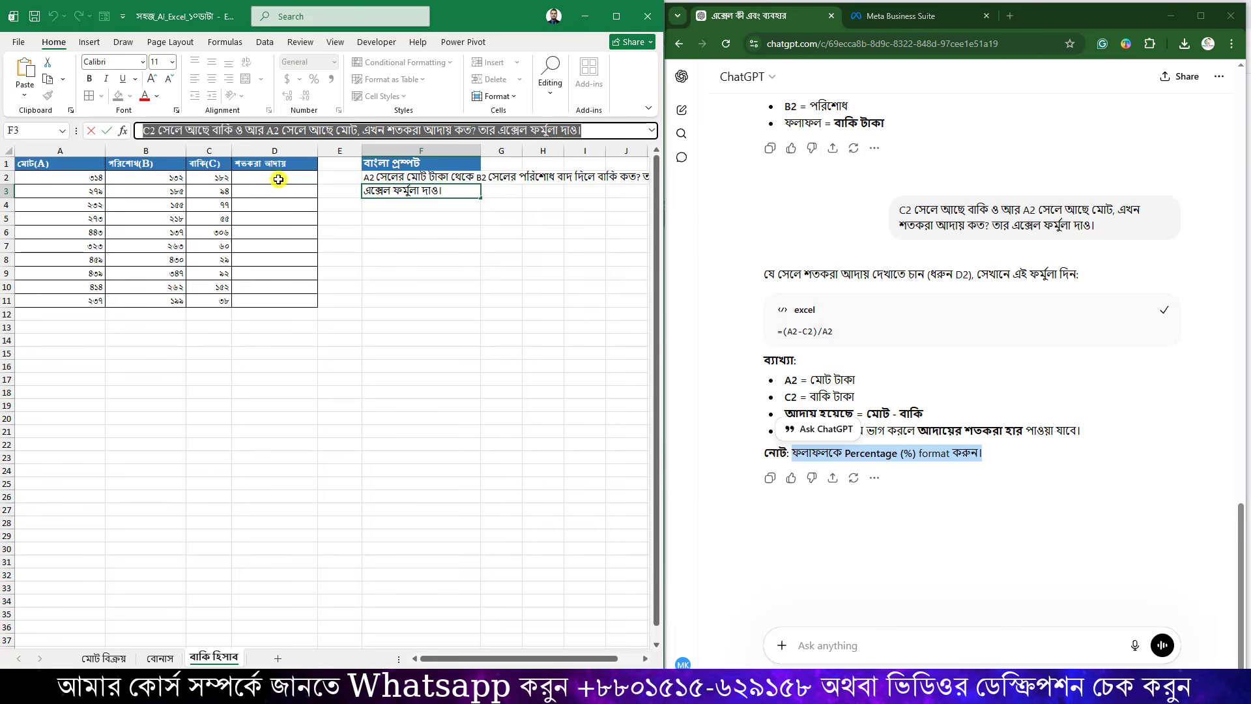
click(278, 180)
key(ctrl+v)
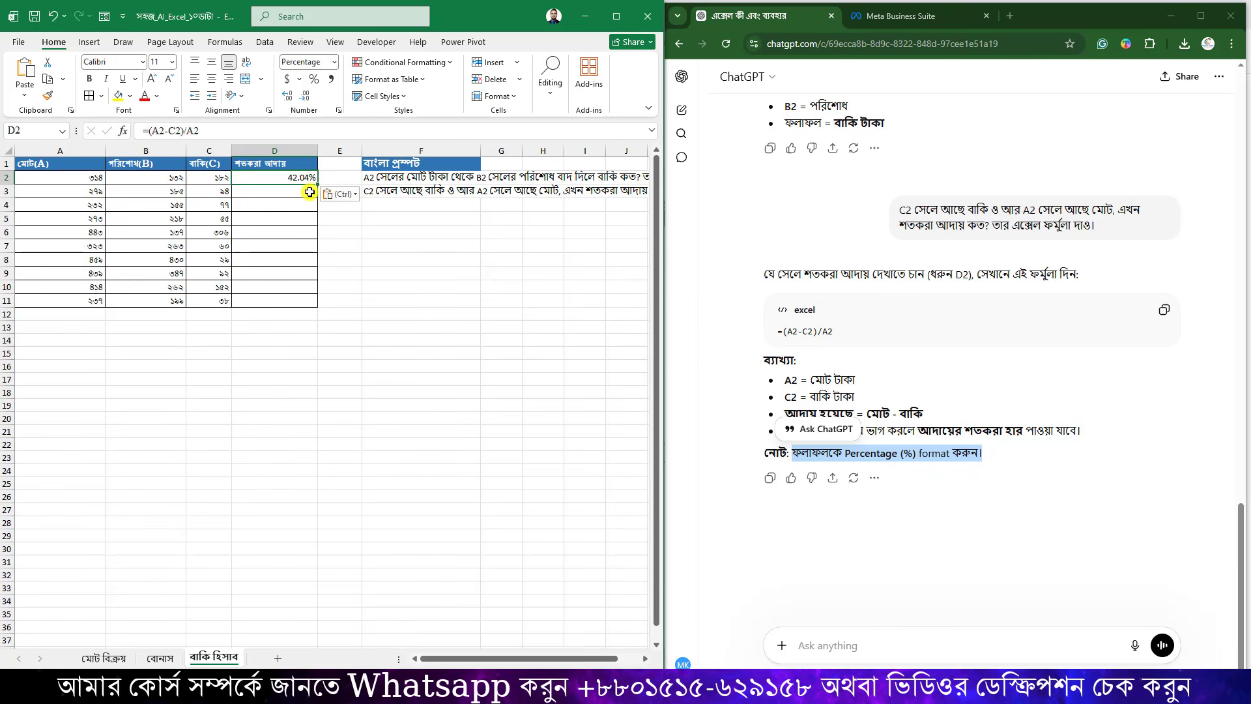
drag(320, 183, 309, 304)
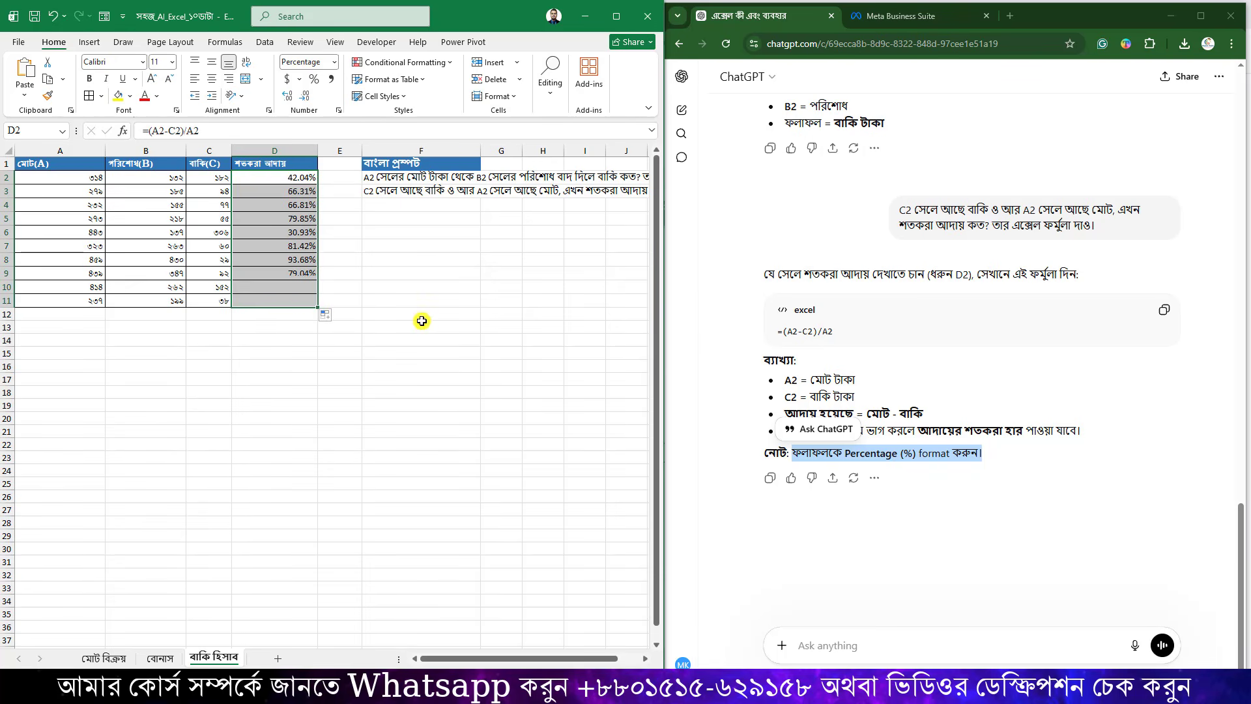
Set D2:D11 to General number format, showing plain decimals.
click(293, 219)
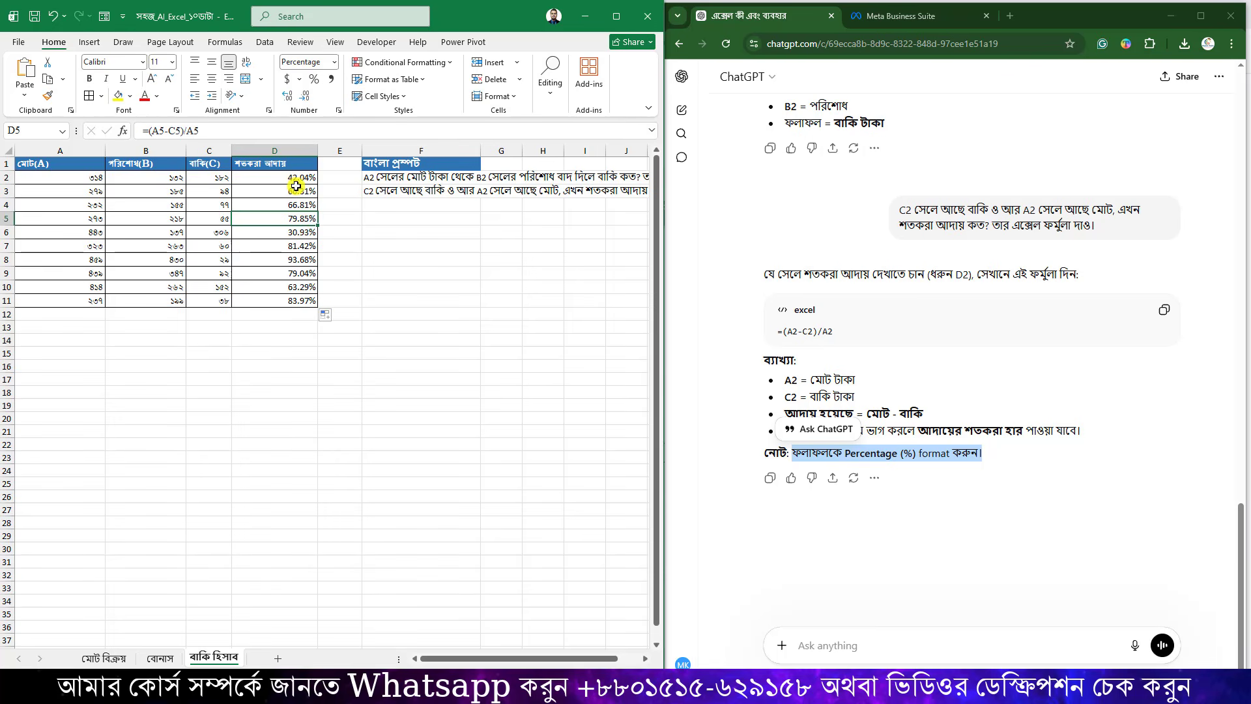
drag(301, 179, 330, 246)
click(339, 62)
click(326, 84)
drag(287, 177, 297, 299)
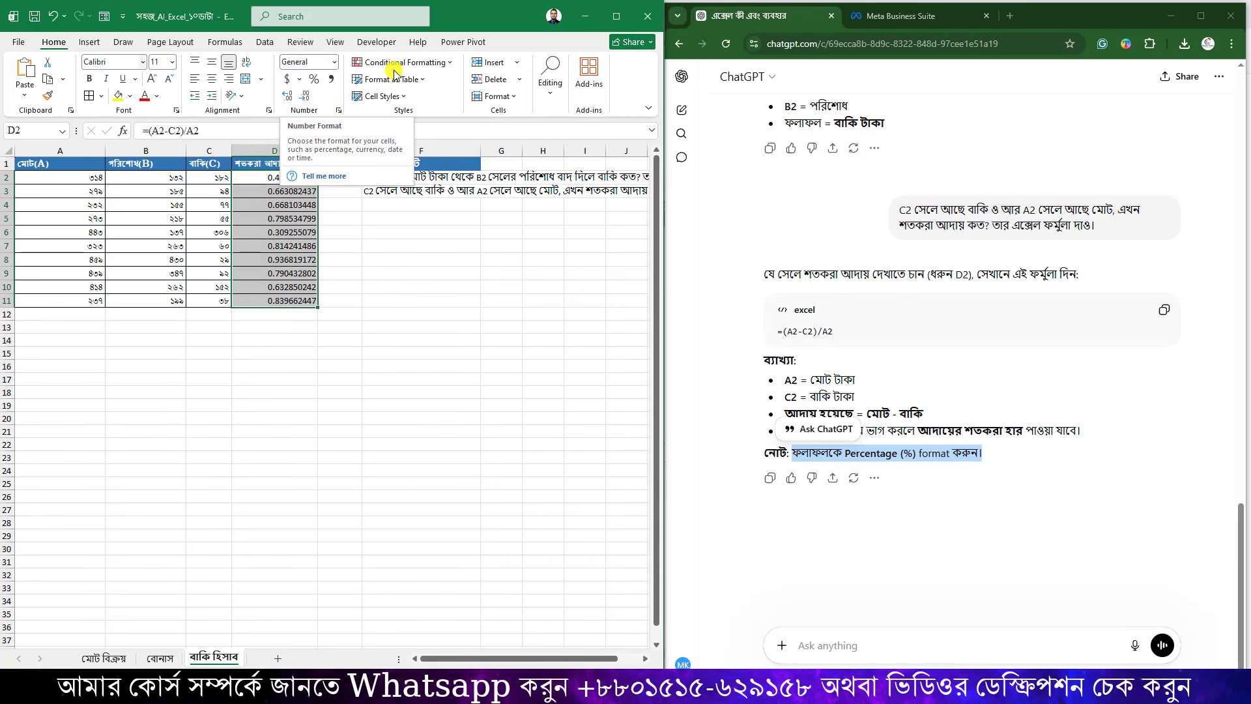
Format the collected-percentage column D2:D11 as Percentage.
click(334, 63)
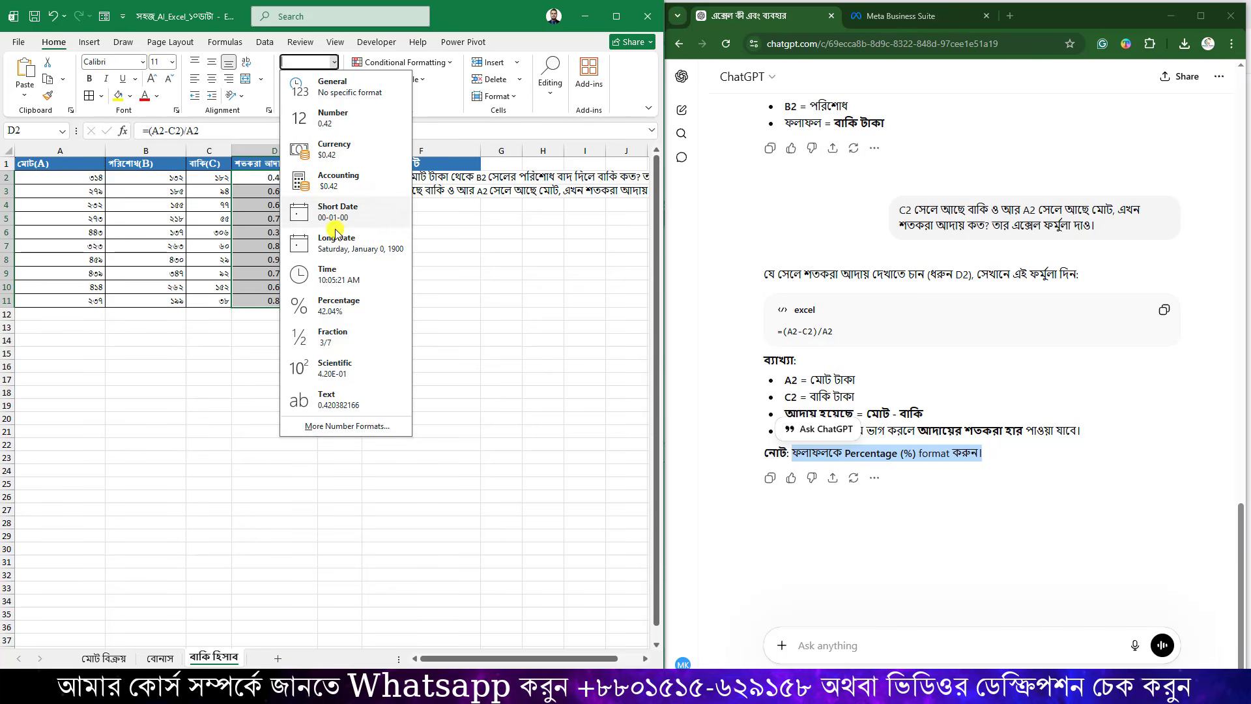
click(336, 305)
click(406, 277)
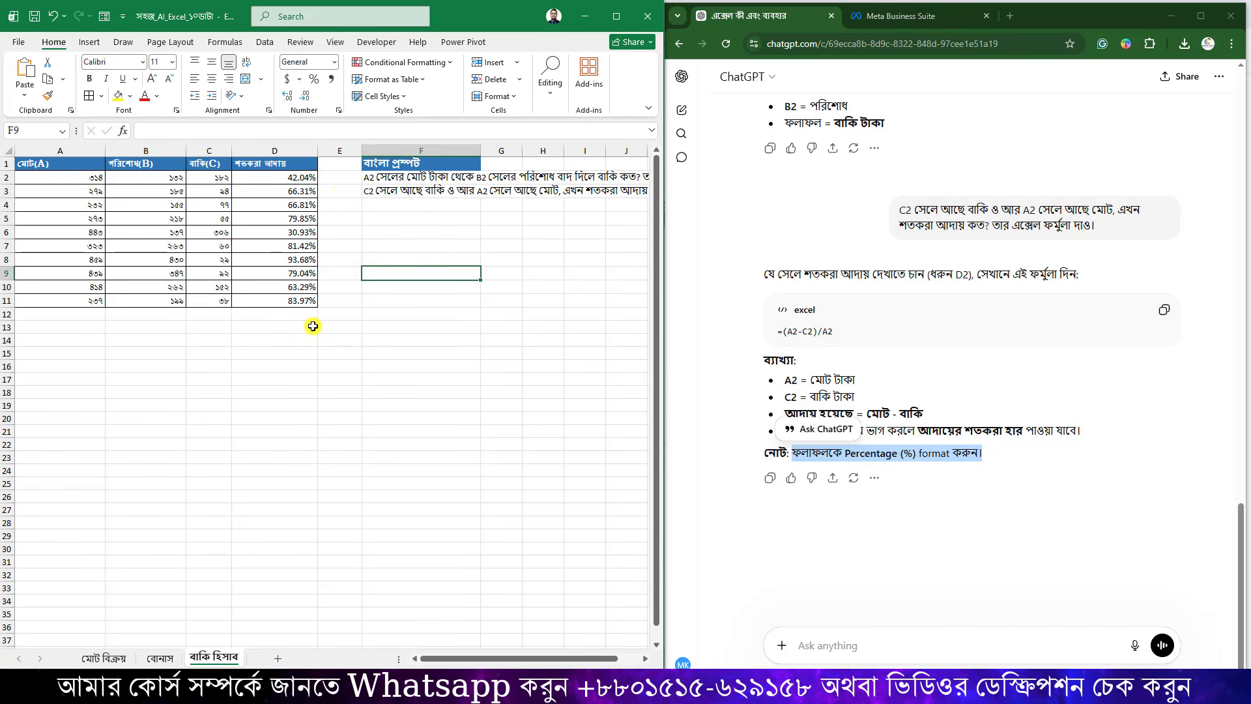
Change B2's payment to 314 so C2 becomes 0 and D2 shows 100.00%.
click(81, 178)
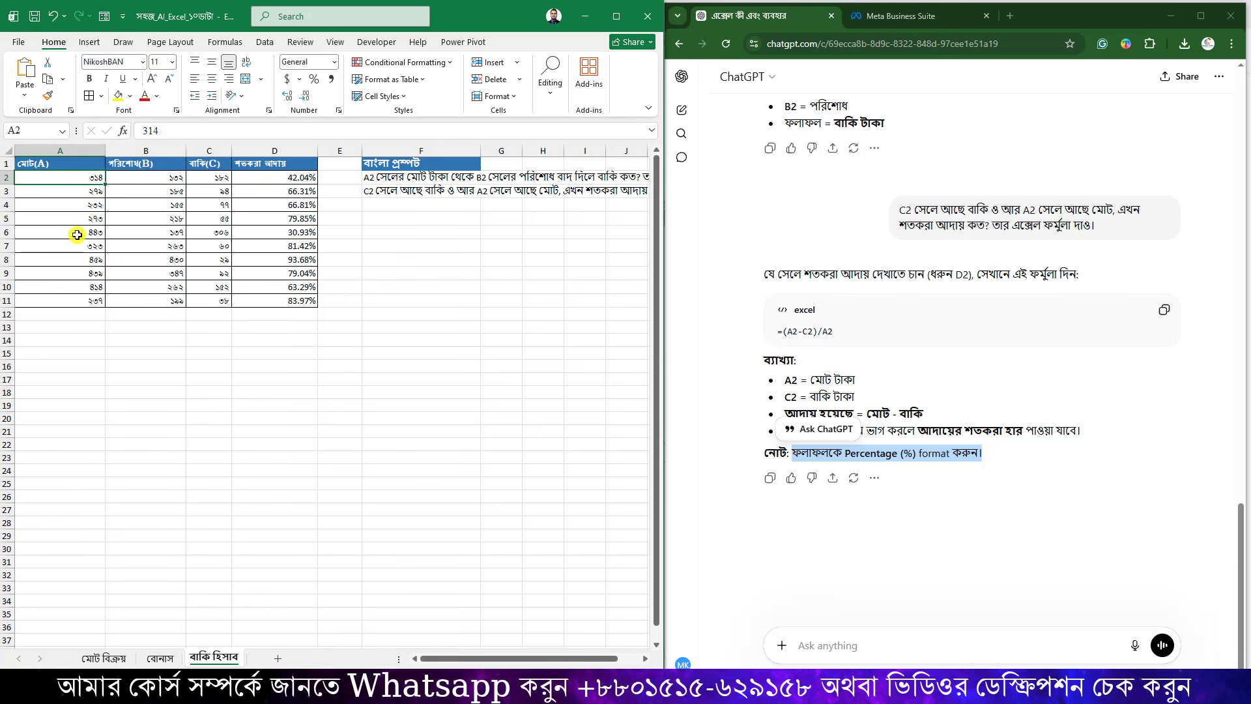
click(156, 179)
text(314)
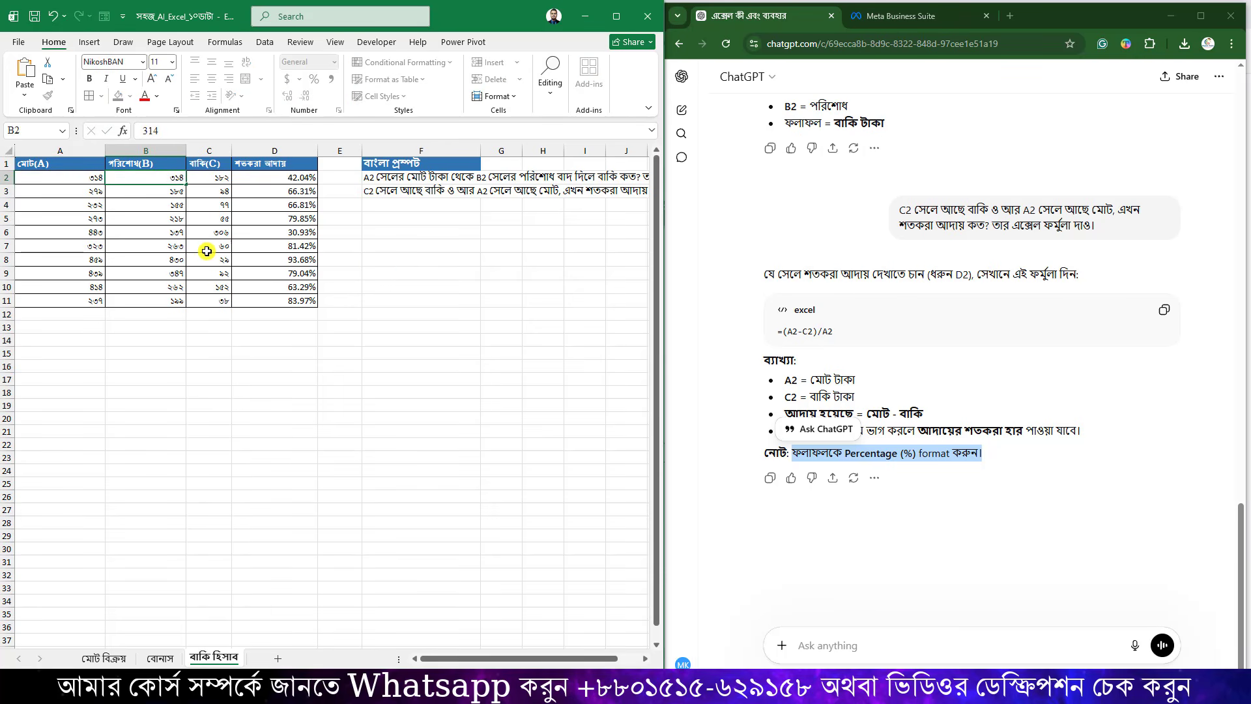
key(Return)
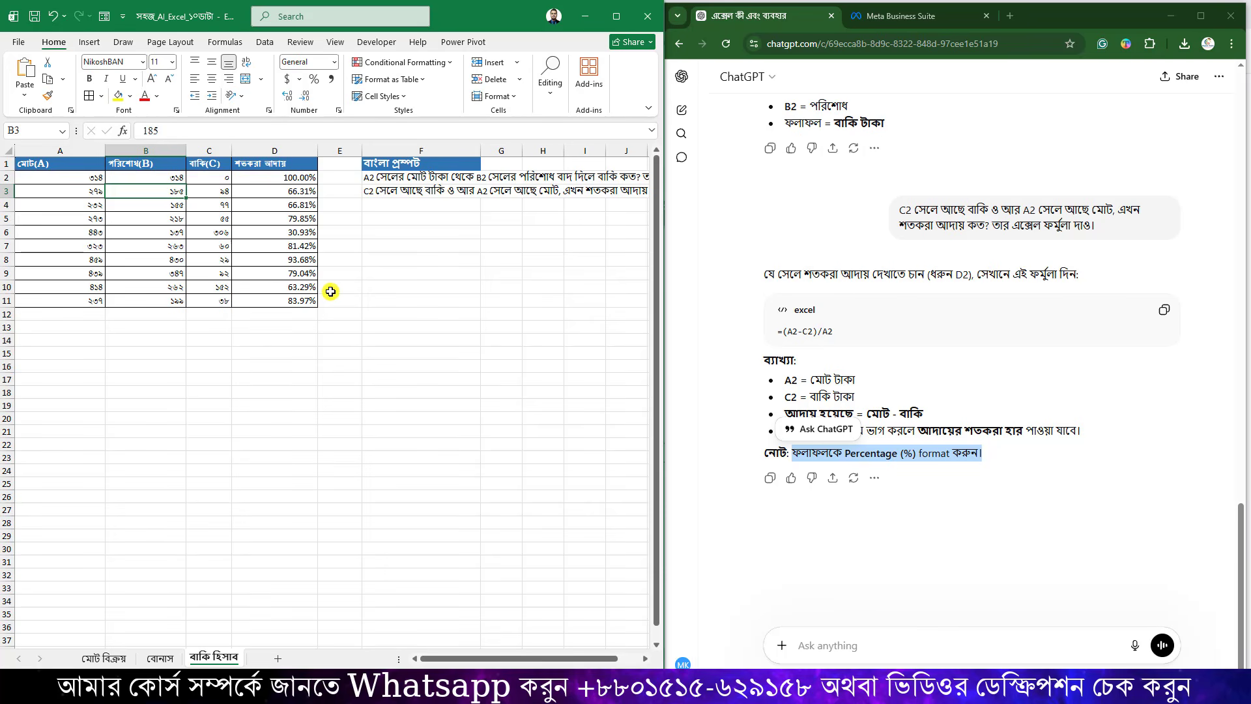